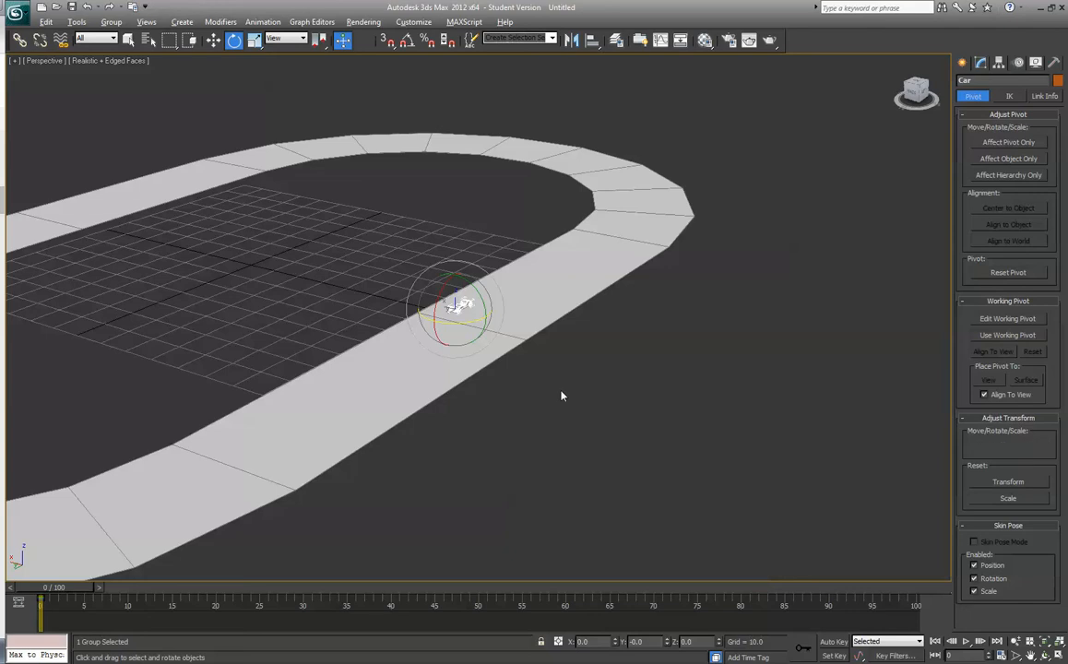
# - Examine the car group up close and where it sits on the race track
pyautogui.click(680, 446)
pyautogui.scroll(5, 679, 447)
pyautogui.scroll(-6, 529, 382)
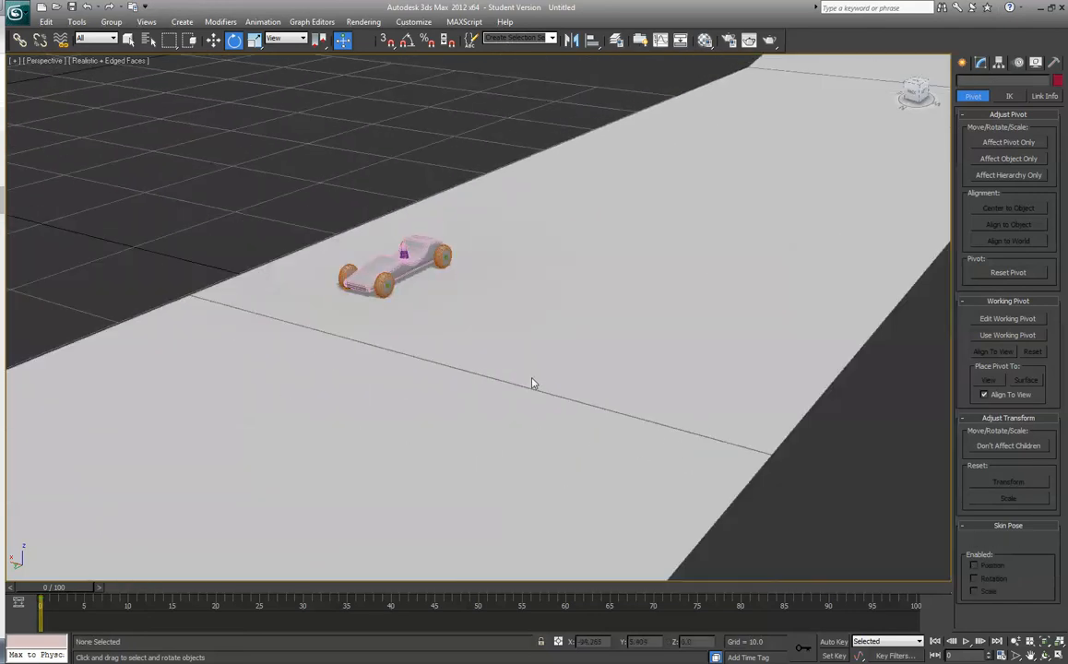
pyautogui.scroll(2, 530, 382)
pyautogui.click(444, 294)
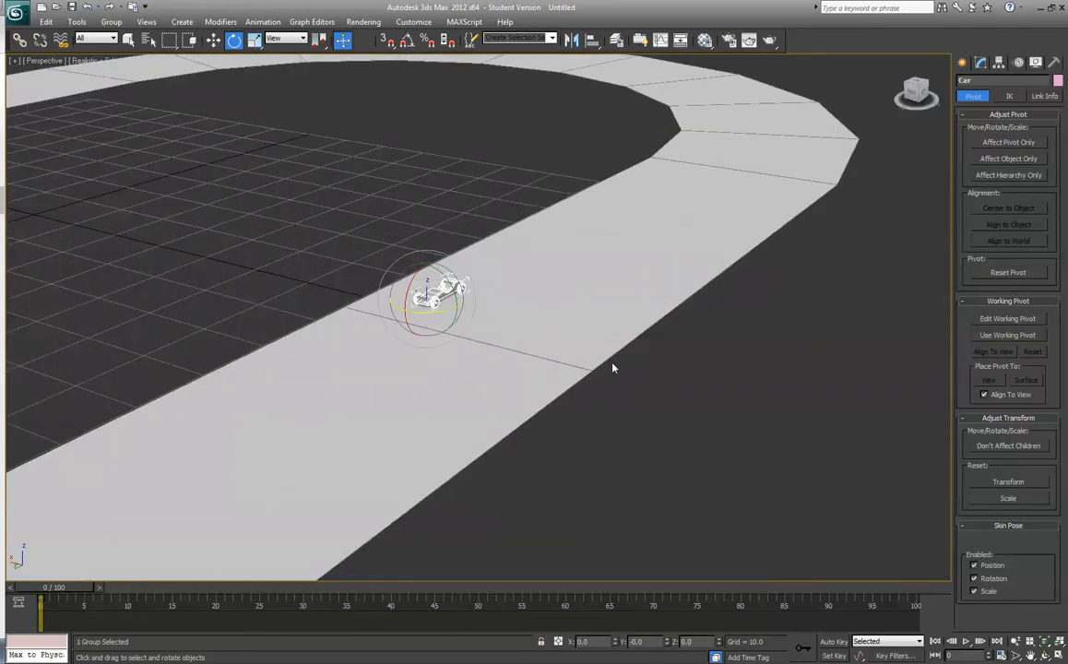
pyautogui.press('z')
pyautogui.scroll(-3, 613, 368)
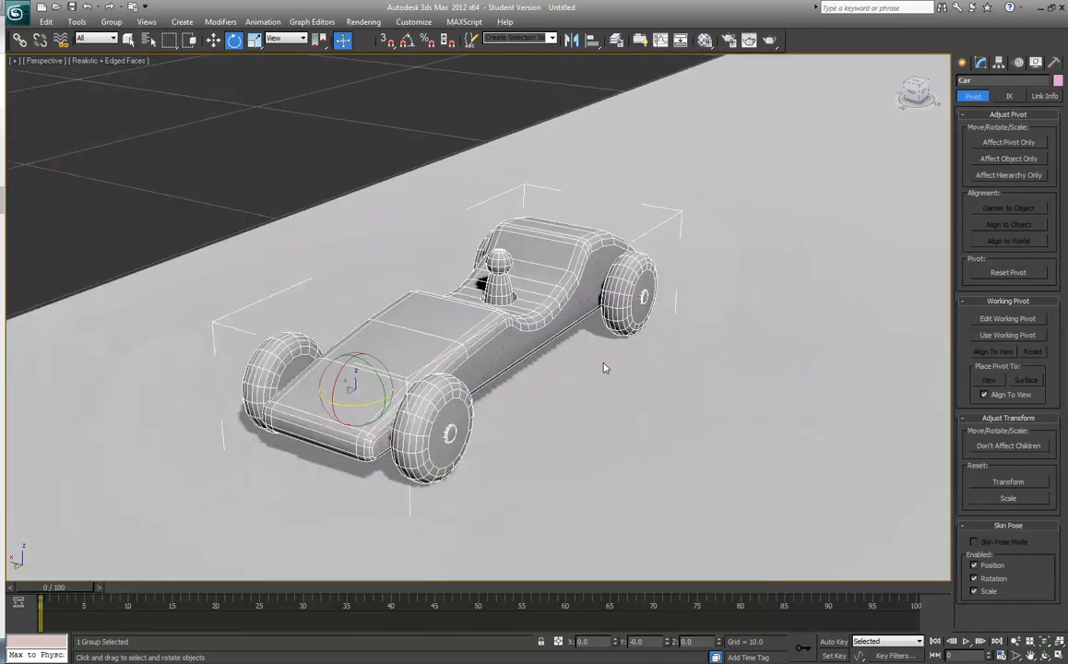
pyautogui.moveTo(603, 367); pyautogui.dragTo(640, 297, button='middle')
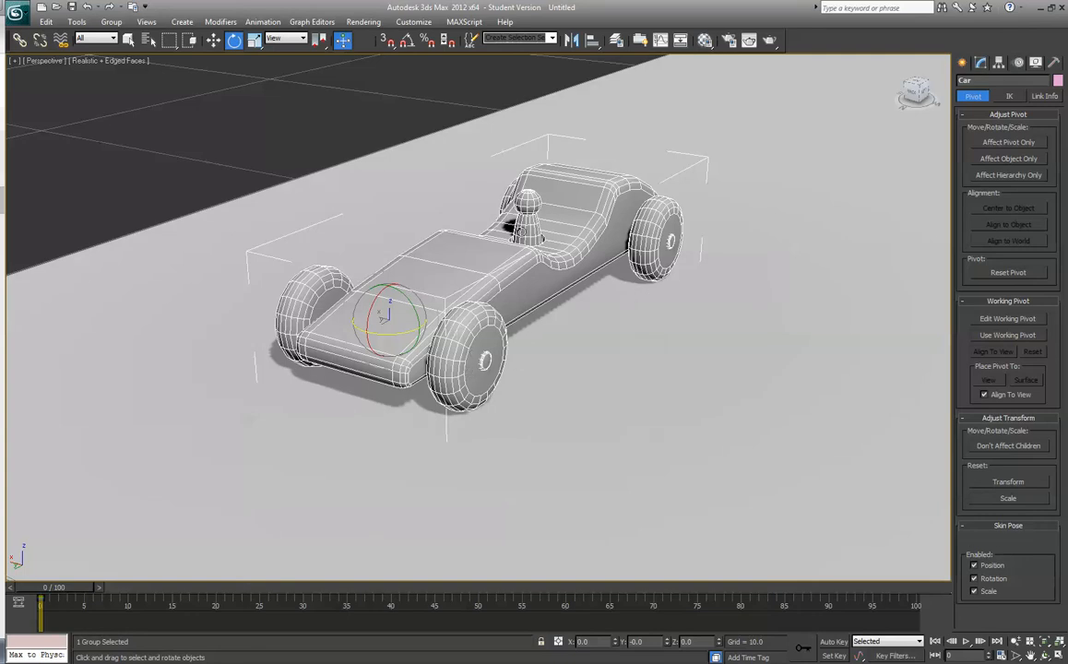
pyautogui.scroll(-10, 399, 282)
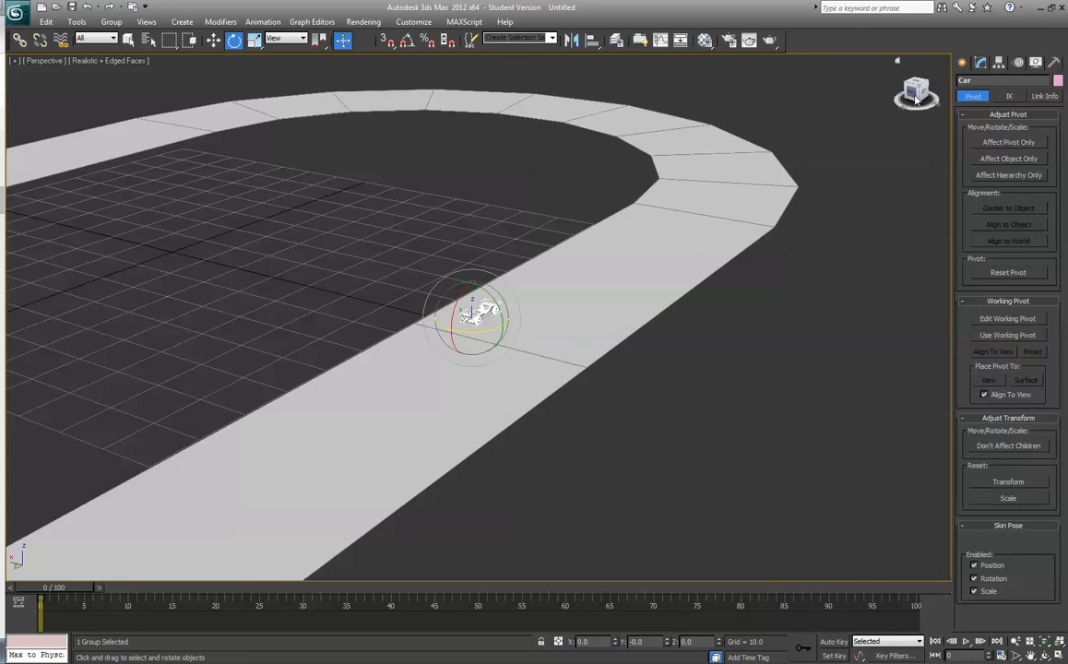
# - Clone the car group as one independent copy, placed about 7 units beside the original along the X axis
pyautogui.moveTo(917, 98); pyautogui.dragTo(836, 92)
pyautogui.hotkey('shift', 'z')
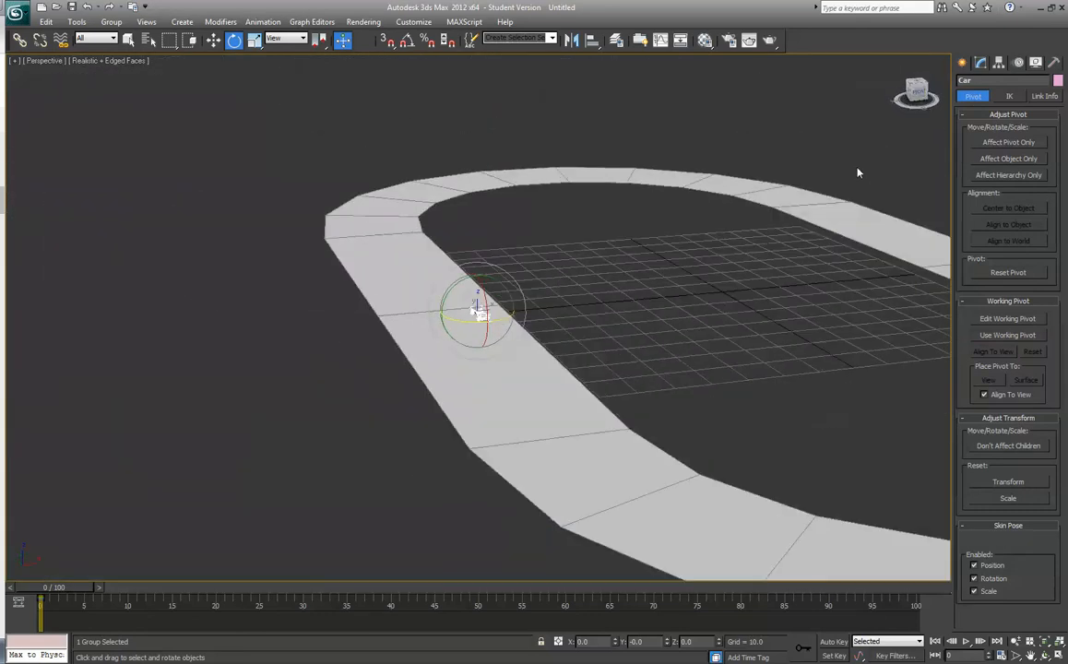
pyautogui.moveTo(916, 95); pyautogui.dragTo(926, 94)
pyautogui.scroll(6, 756, 238)
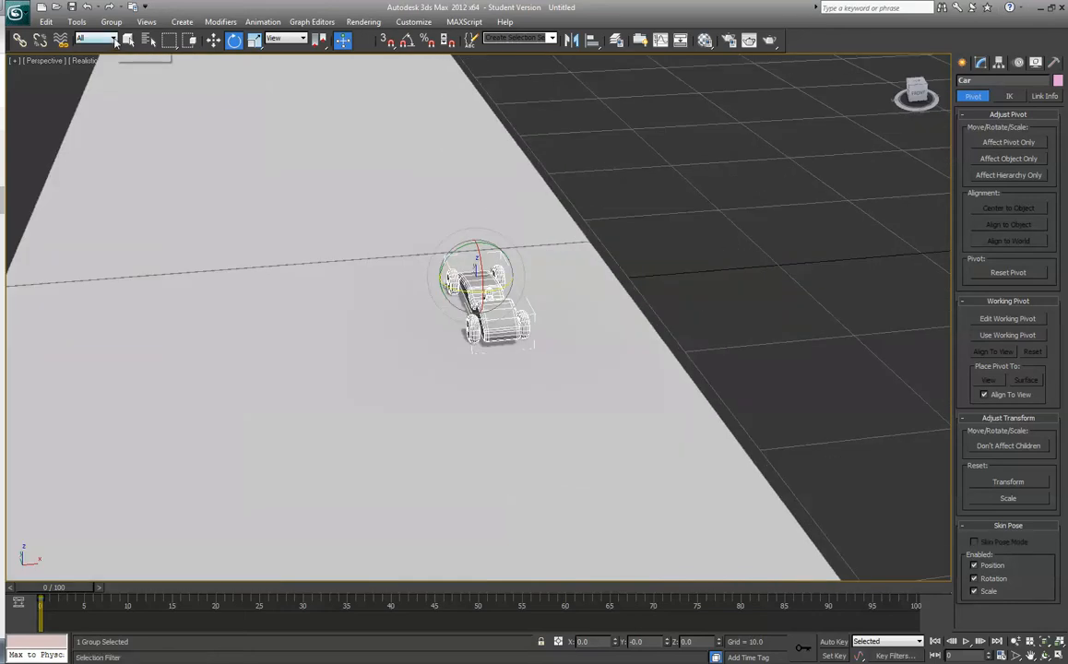
pyautogui.click(543, 286)
pyautogui.click(489, 297)
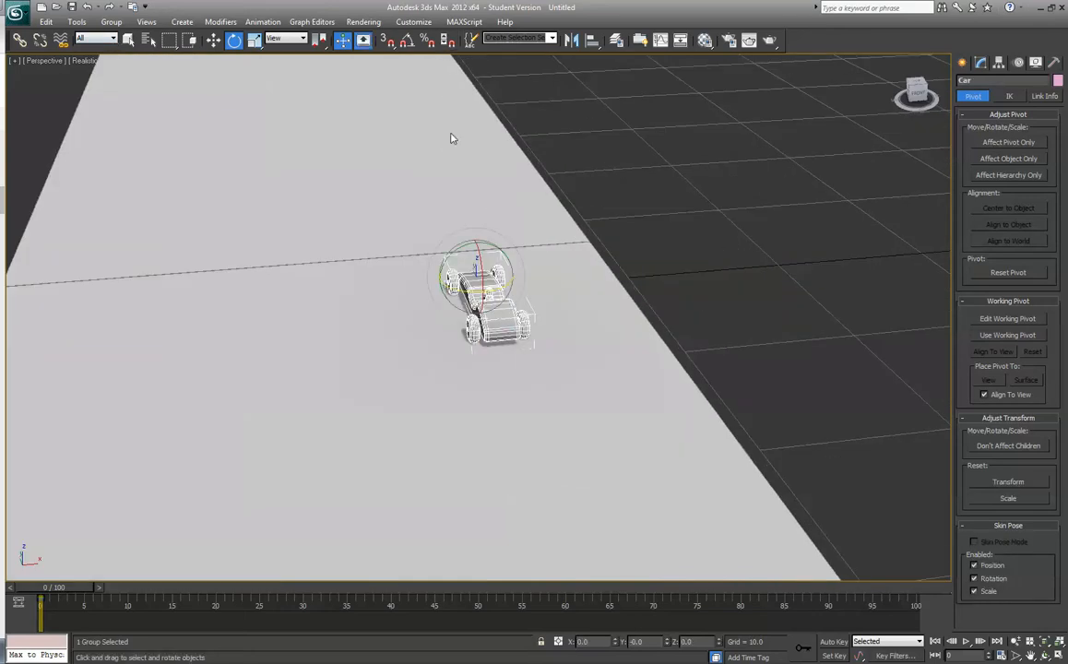
pyautogui.click(213, 41)
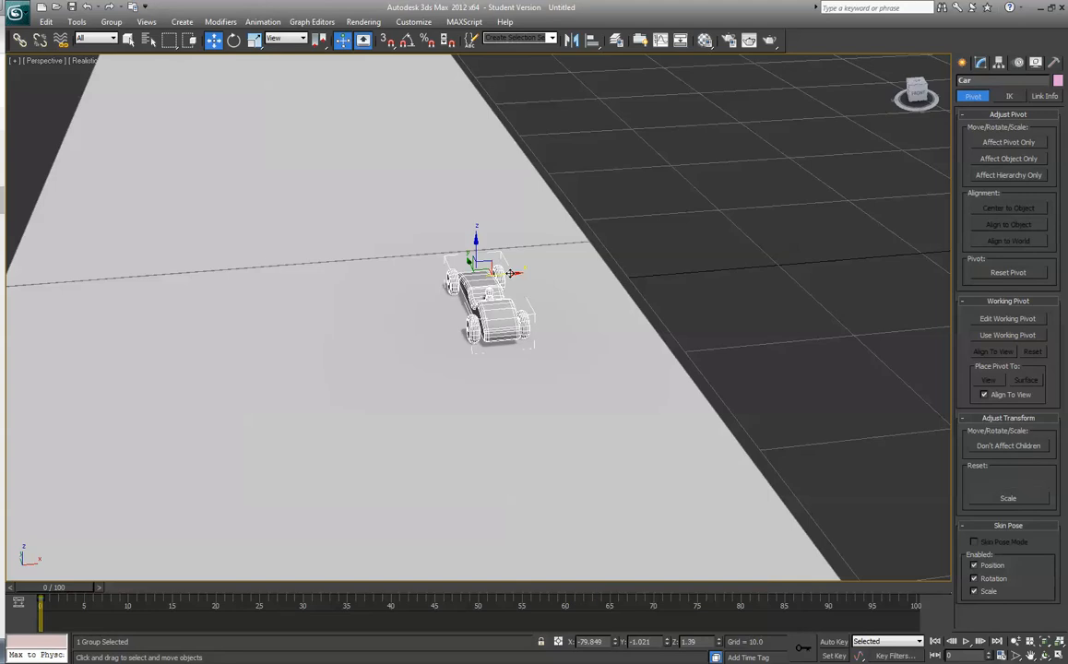
pyautogui.keyDown('shift'); pyautogui.moveTo(510, 273); pyautogui.dragTo(397, 282); pyautogui.keyUp('shift')
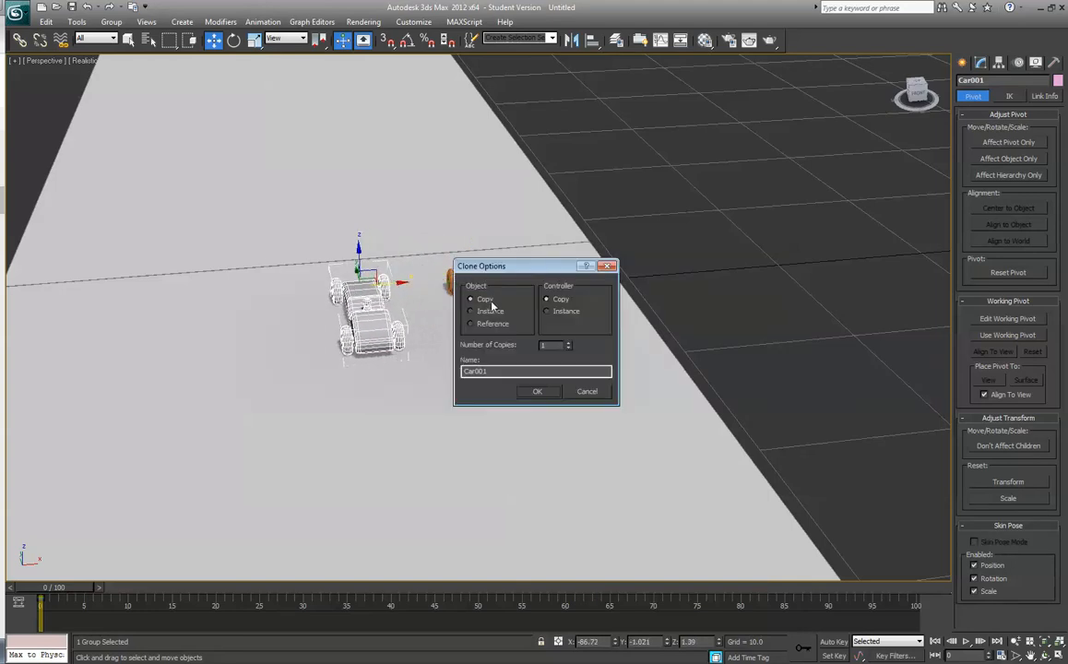
pyautogui.click(542, 392)
pyautogui.click(630, 381)
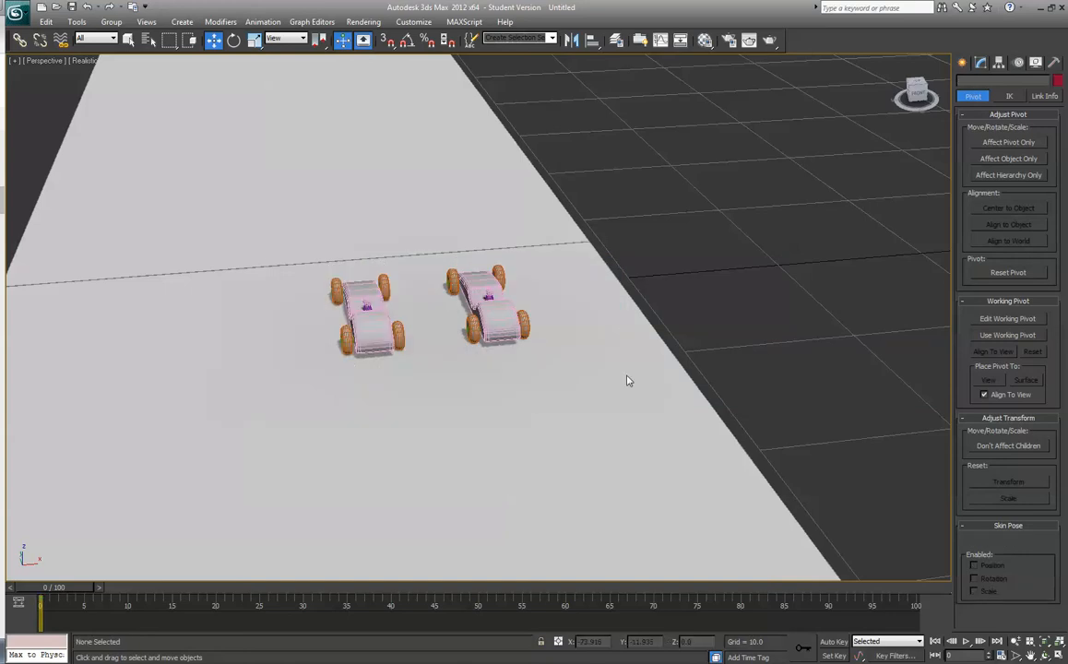
# - Move the copied car about 1.5 units along the X axis, closer to the original car
pyautogui.keyDown('alt'); pyautogui.moveTo(481, 294); pyautogui.dragTo(552, 286, button='middle'); pyautogui.keyUp('alt')
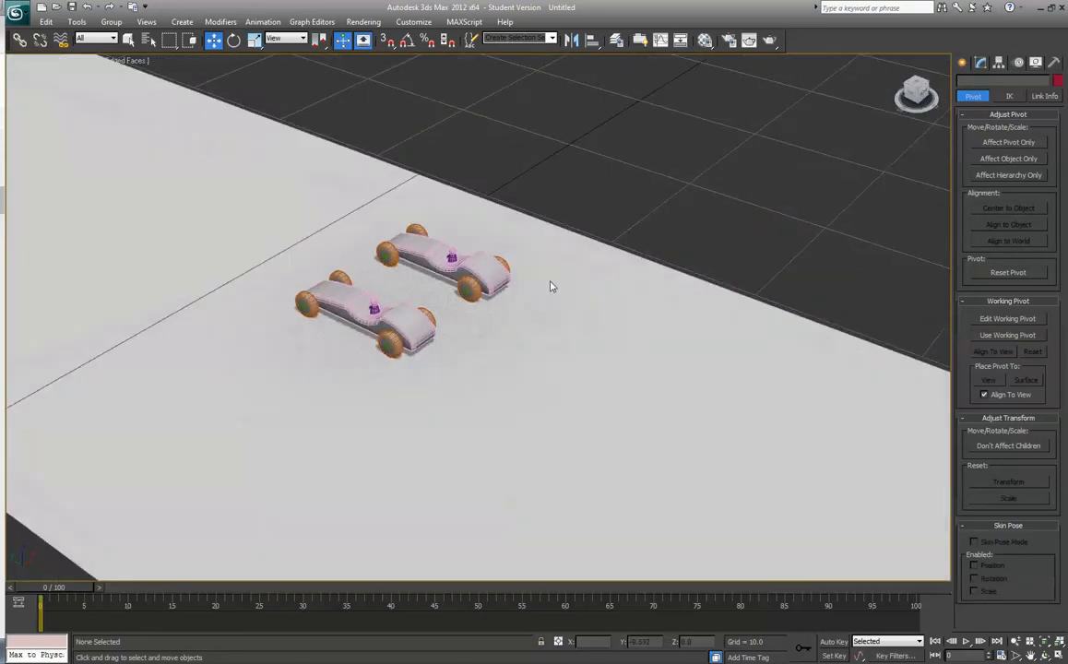
pyautogui.click(354, 295)
pyautogui.moveTo(350, 279); pyautogui.dragTo(368, 268)
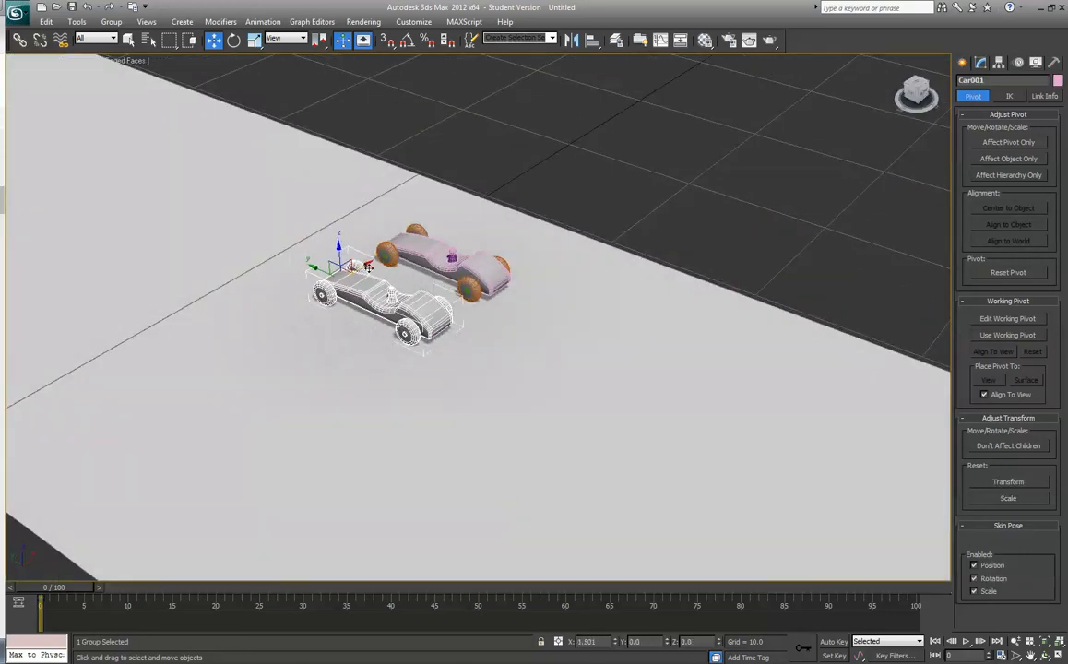
pyautogui.click(636, 168)
# - Set the diffuse color of the 02 - Default material to bright red in the Material Editor
pyautogui.scroll(4, 622, 215)
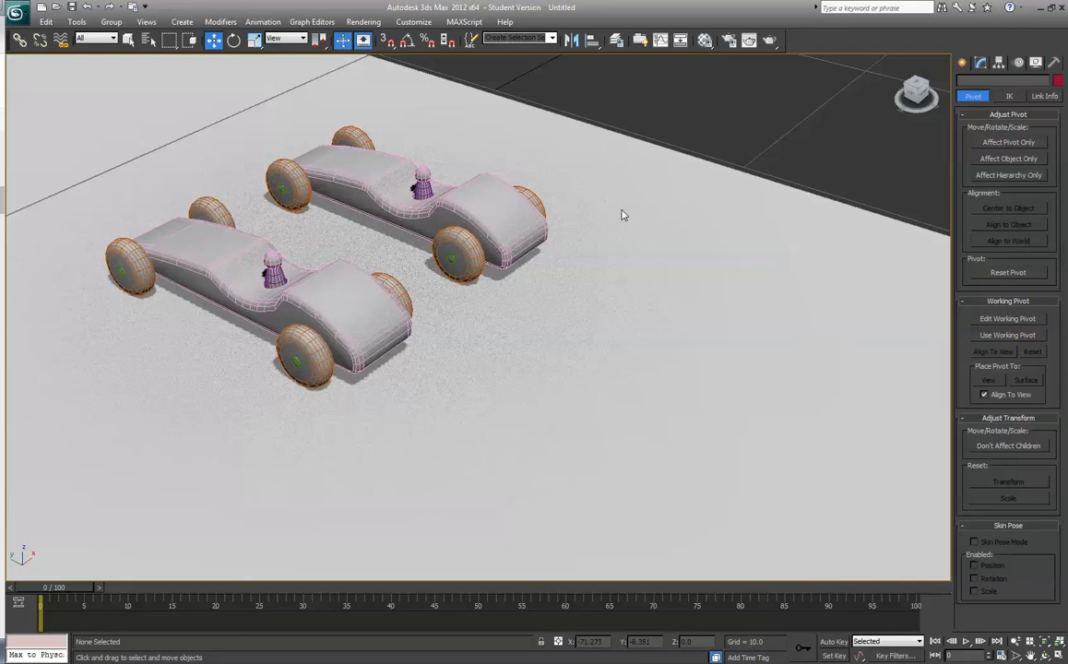
pyautogui.click(706, 44)
pyautogui.moveTo(274, 98); pyautogui.dragTo(773, 102)
pyautogui.click(724, 163)
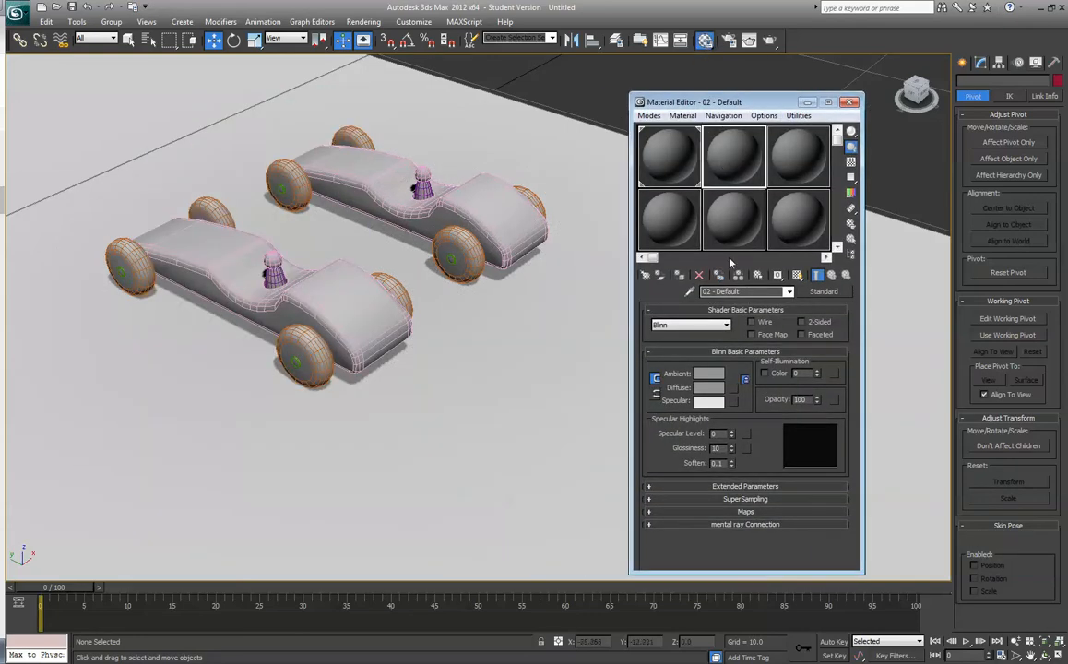
pyautogui.click(714, 390)
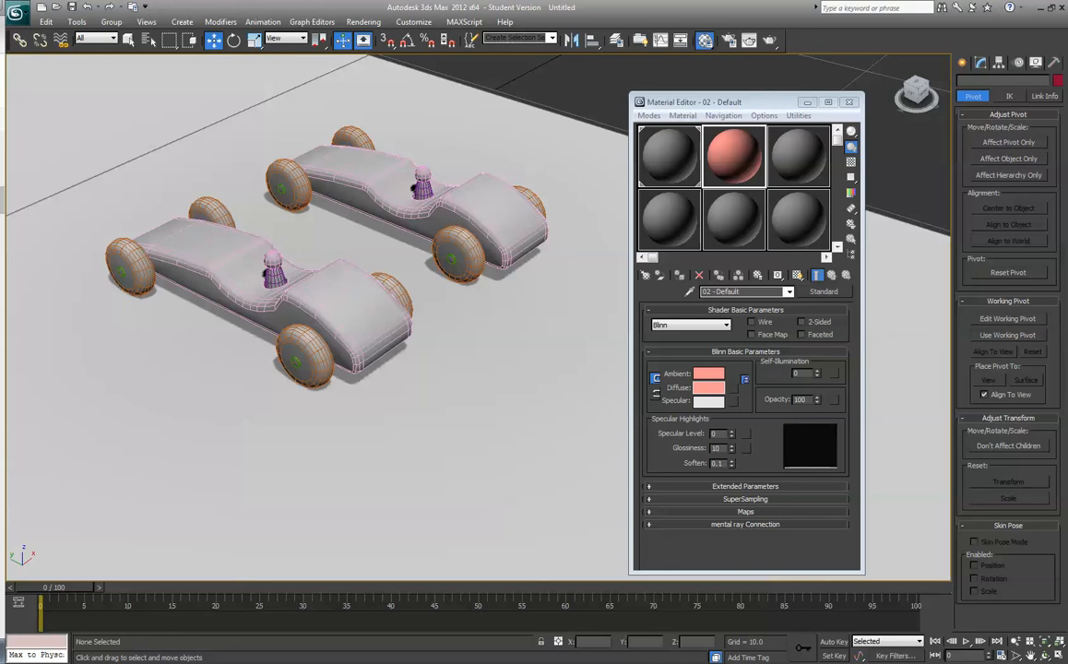
# - Set the diffuse color of the 03 - Default material to pure blue, with red 0, green 0 and blue 255
pyautogui.click(799, 152)
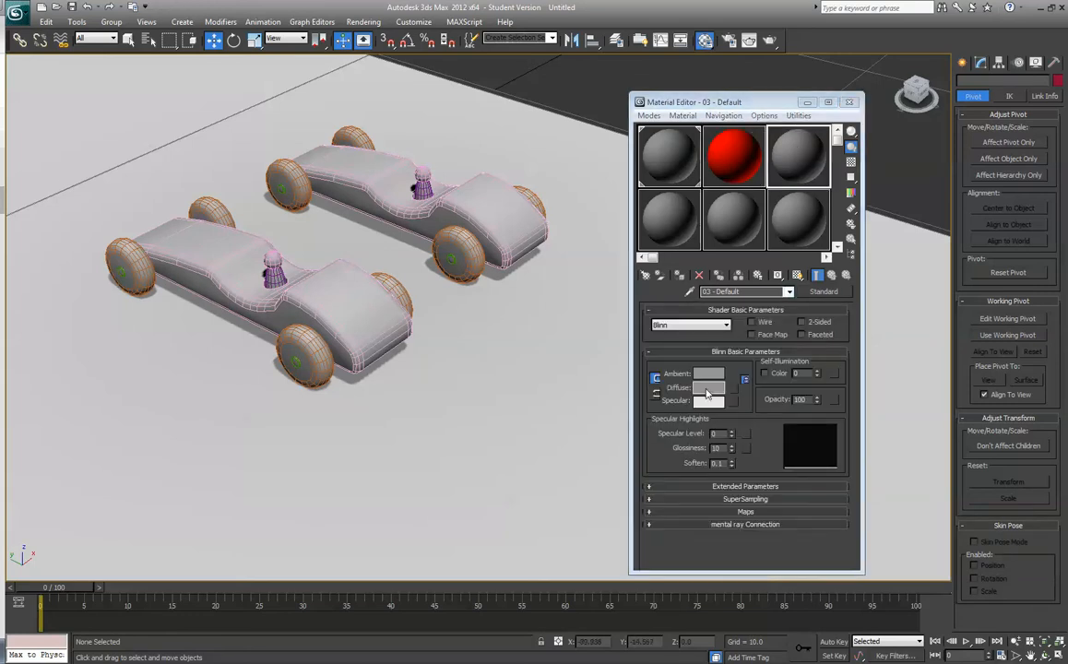
pyautogui.click(709, 387)
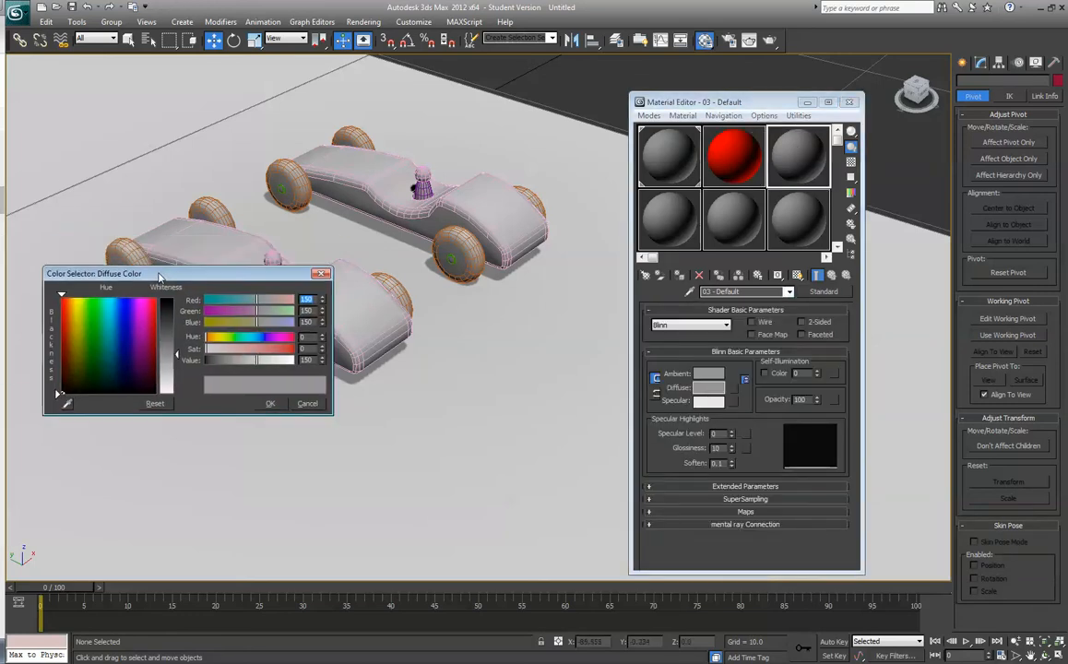
pyautogui.moveTo(177, 409); pyautogui.dragTo(159, 377)
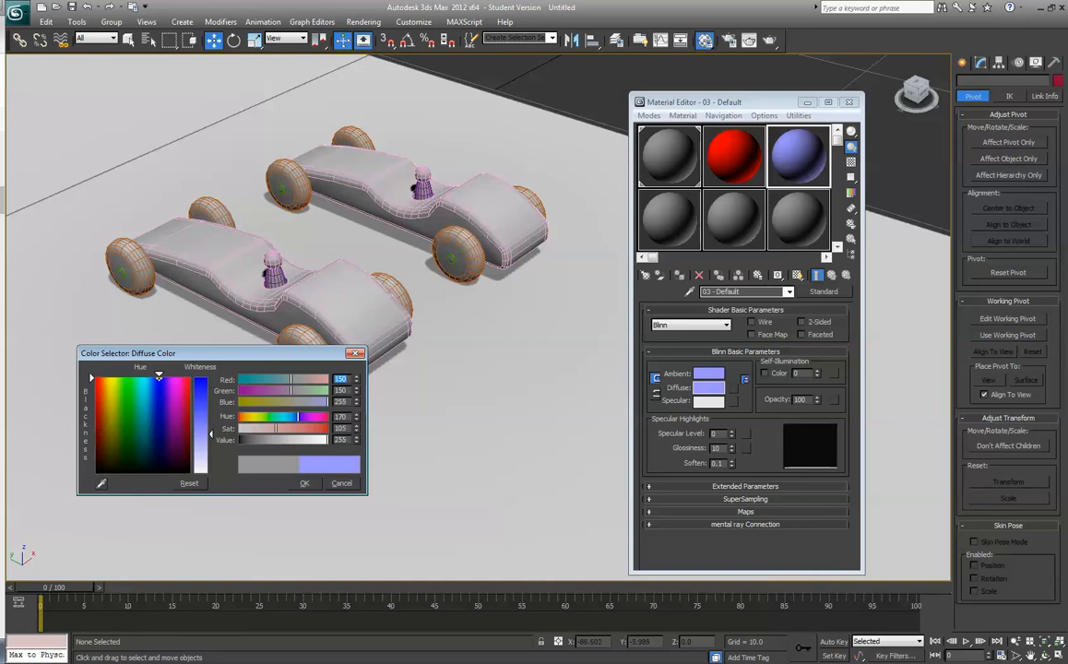
pyautogui.moveTo(324, 430); pyautogui.dragTo(329, 429)
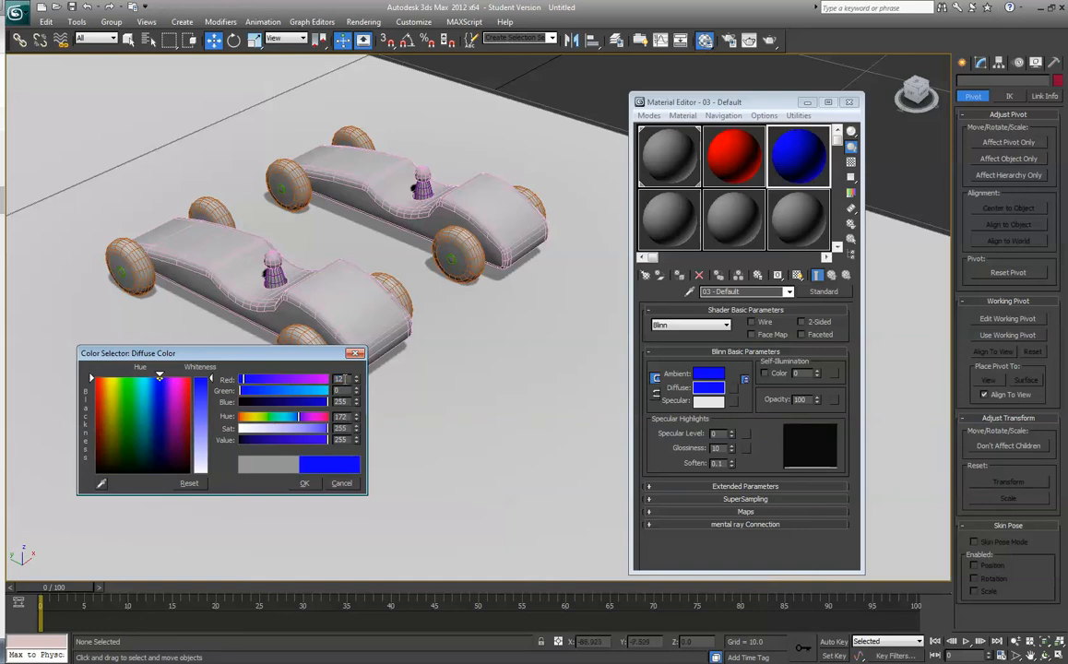
pyautogui.write('0')
pyautogui.press('Tab')
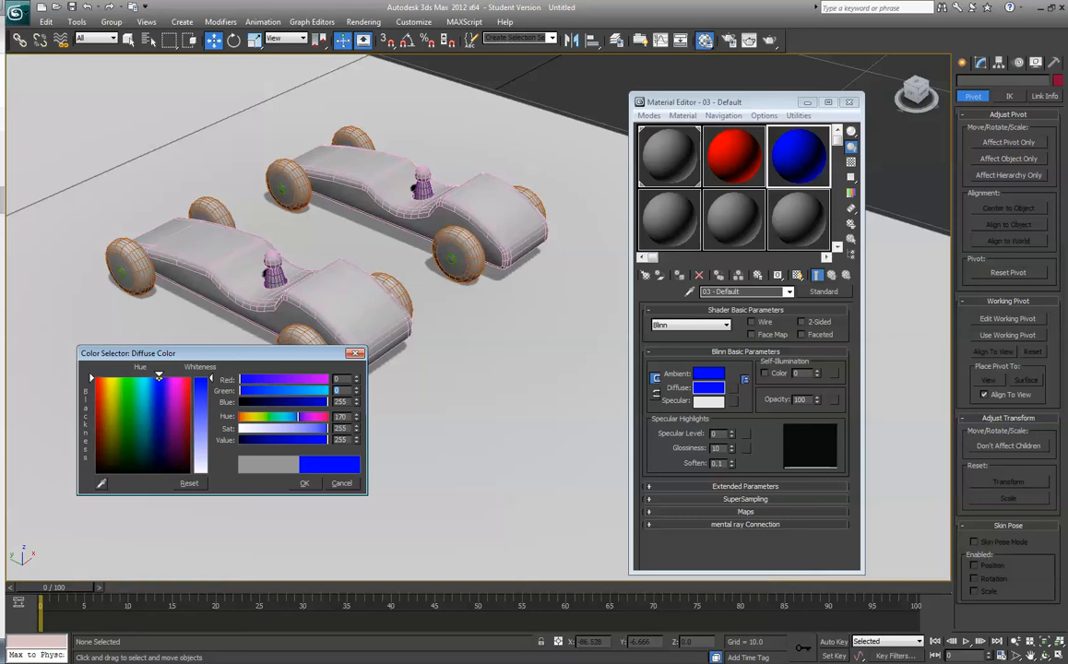
pyautogui.click(305, 483)
# - Try the blue material on the original car's body, using Assign to Object
pyautogui.click(514, 200)
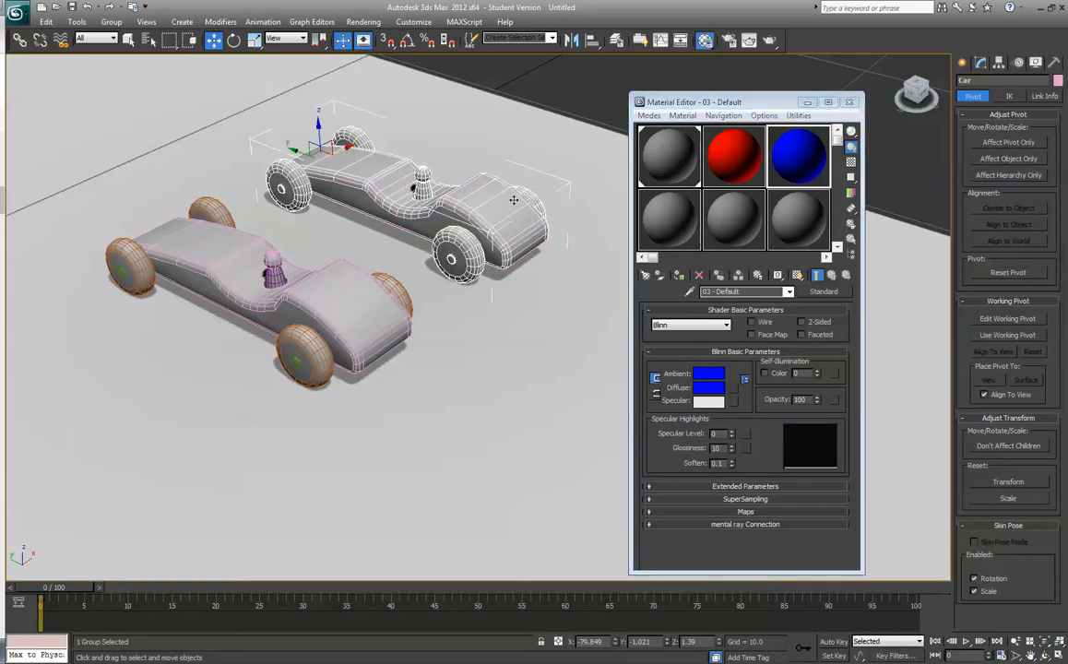
pyautogui.moveTo(795, 164); pyautogui.dragTo(503, 193)
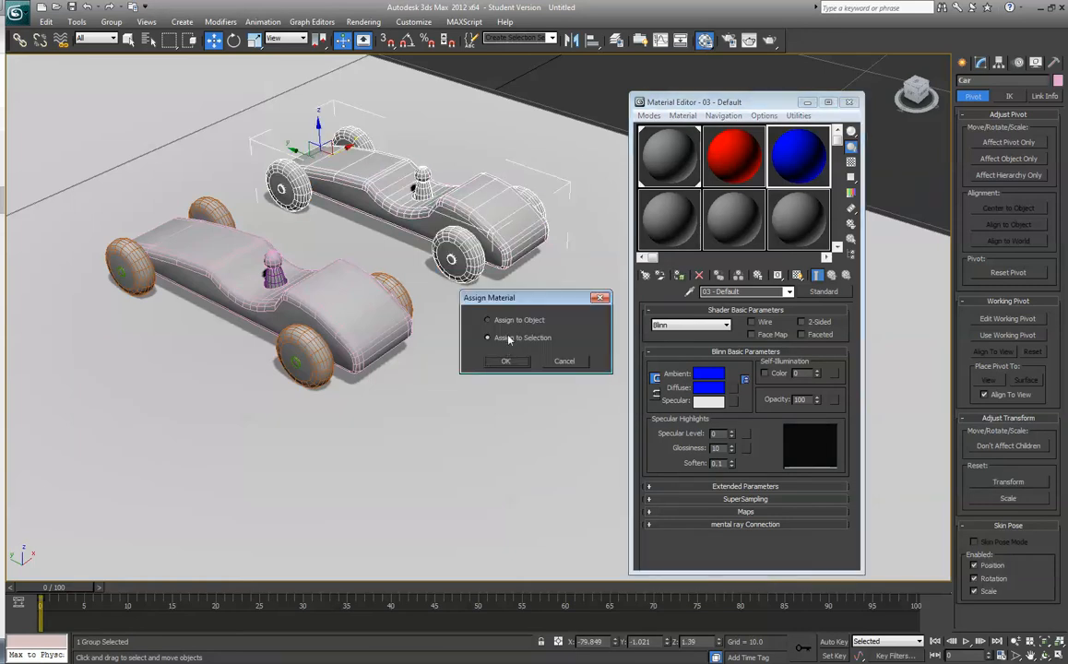
pyautogui.click(511, 323)
pyautogui.click(515, 360)
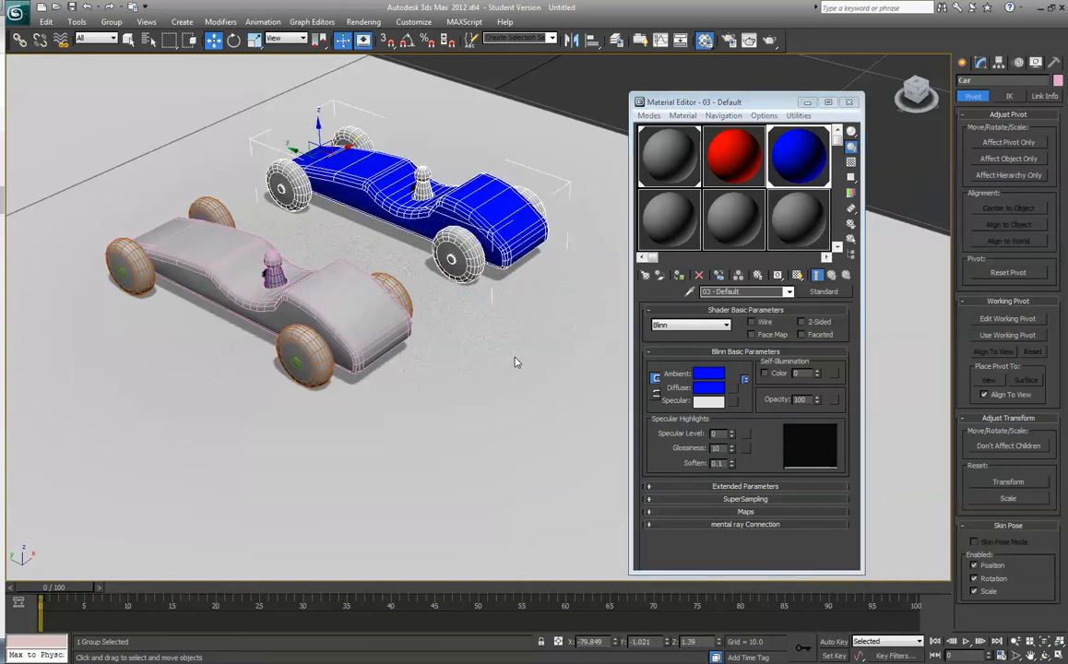
# - Try the red material on the whole copied car, using Assign to Selection
pyautogui.click(360, 318)
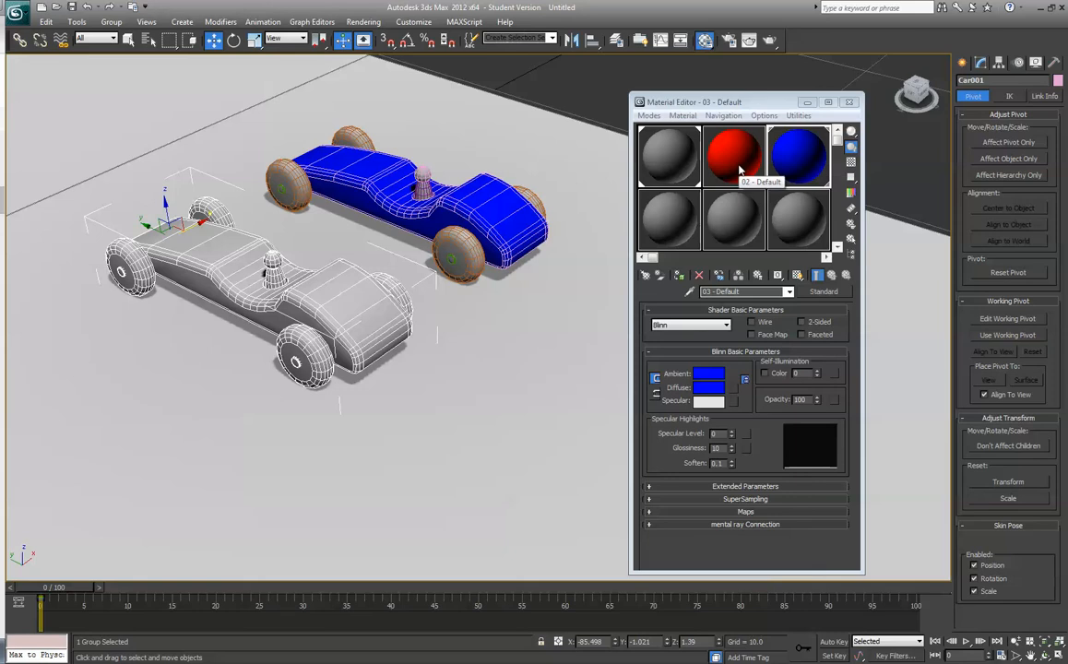
pyautogui.moveTo(316, 334); pyautogui.dragTo(340, 297)
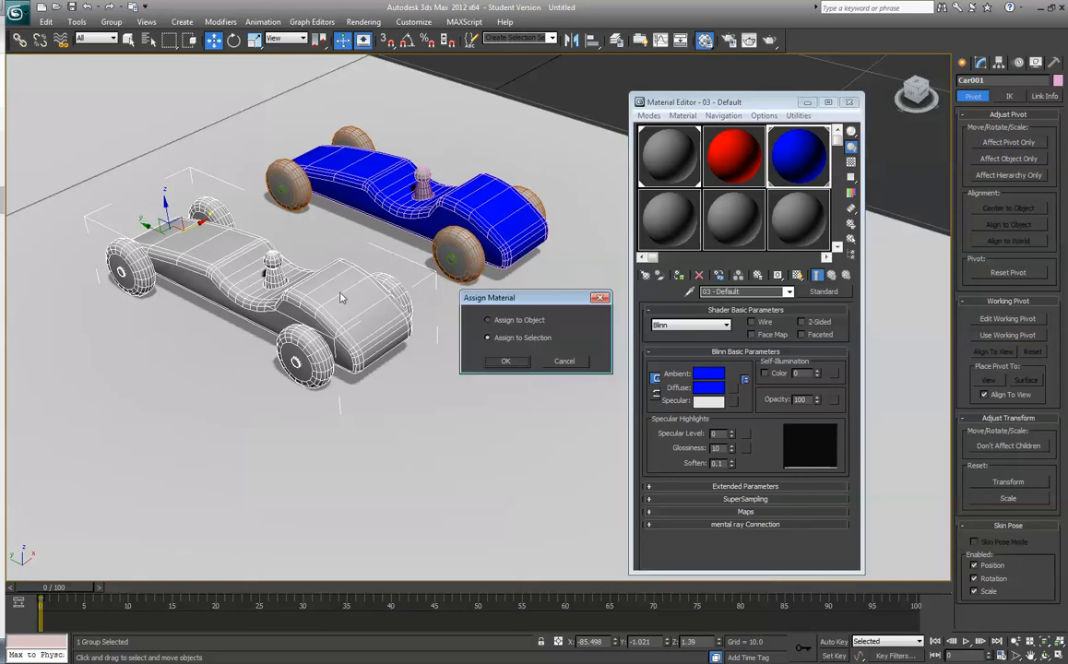
pyautogui.click(509, 361)
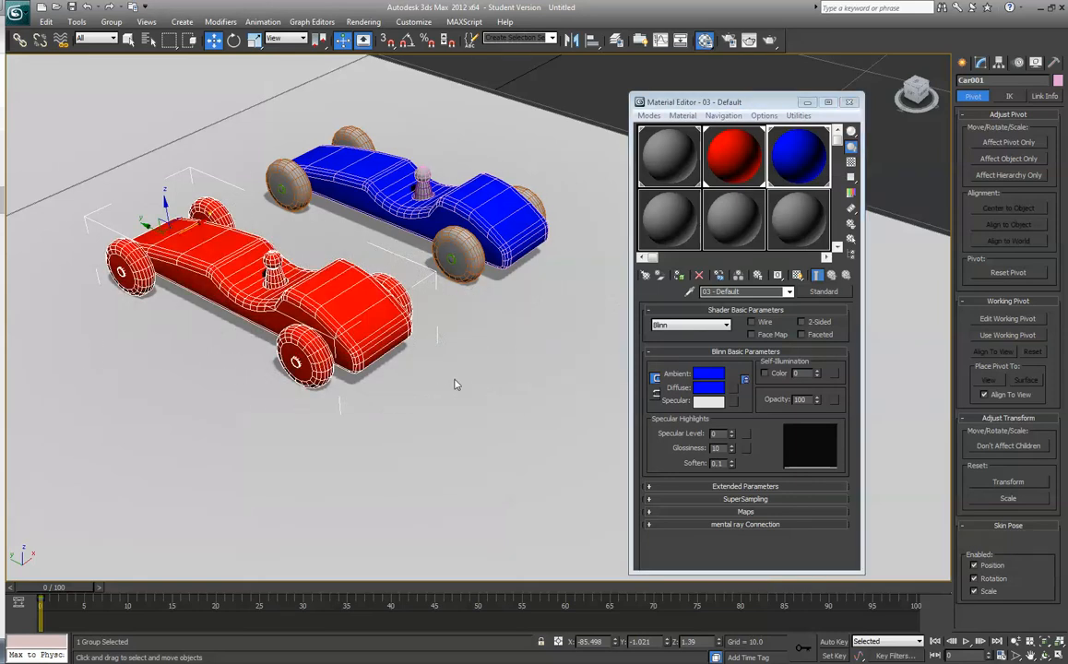
# - Undo the red and blue material assignments on both cars
pyautogui.hotkey('ctrl', 'z')
pyautogui.hotkey('ctrl', 'z')
pyautogui.hotkey('ctrl', 'z')
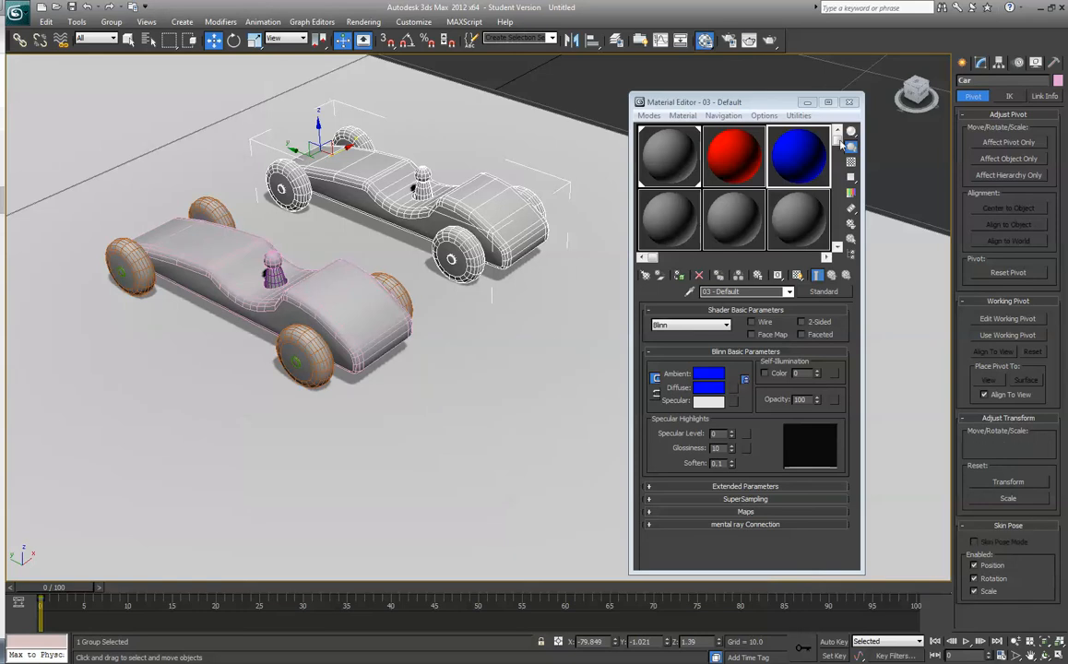
# - Try assigning the blue material to only the body object of the original car, and undo that assignment
pyautogui.moveTo(788, 155); pyautogui.dragTo(513, 234)
pyautogui.click(508, 326)
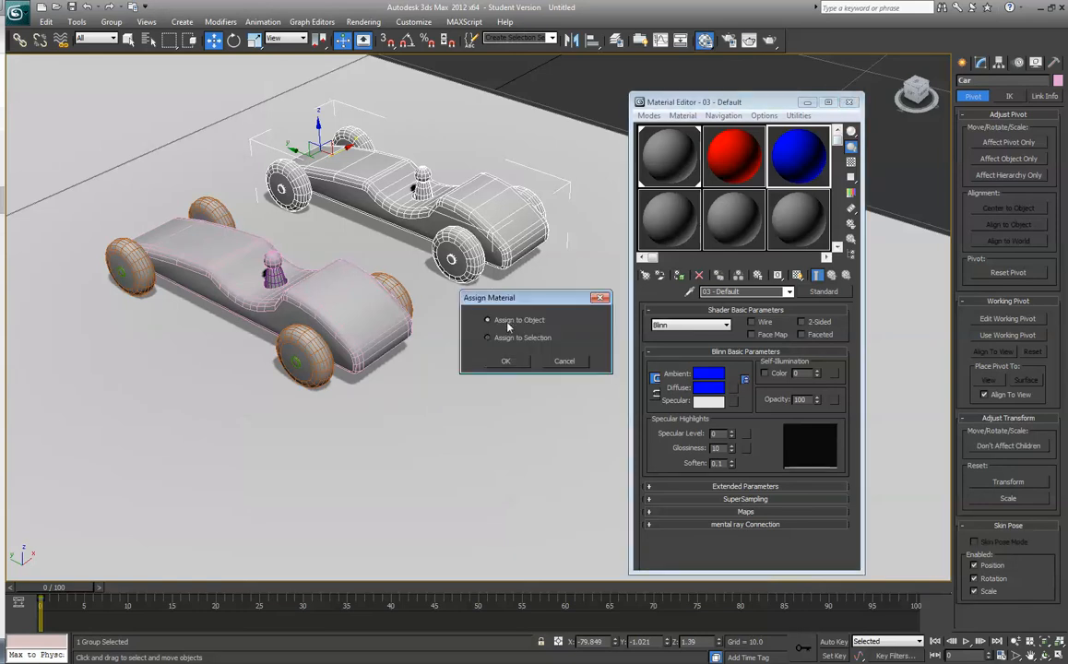
pyautogui.click(507, 363)
pyautogui.hotkey('ctrl', 'z')
# - Assign the blue material to the body of the copied car
pyautogui.moveTo(784, 154); pyautogui.dragTo(369, 313)
# - Try assigning the blue material to the original car, and undo it
pyautogui.moveTo(786, 153); pyautogui.dragTo(502, 211)
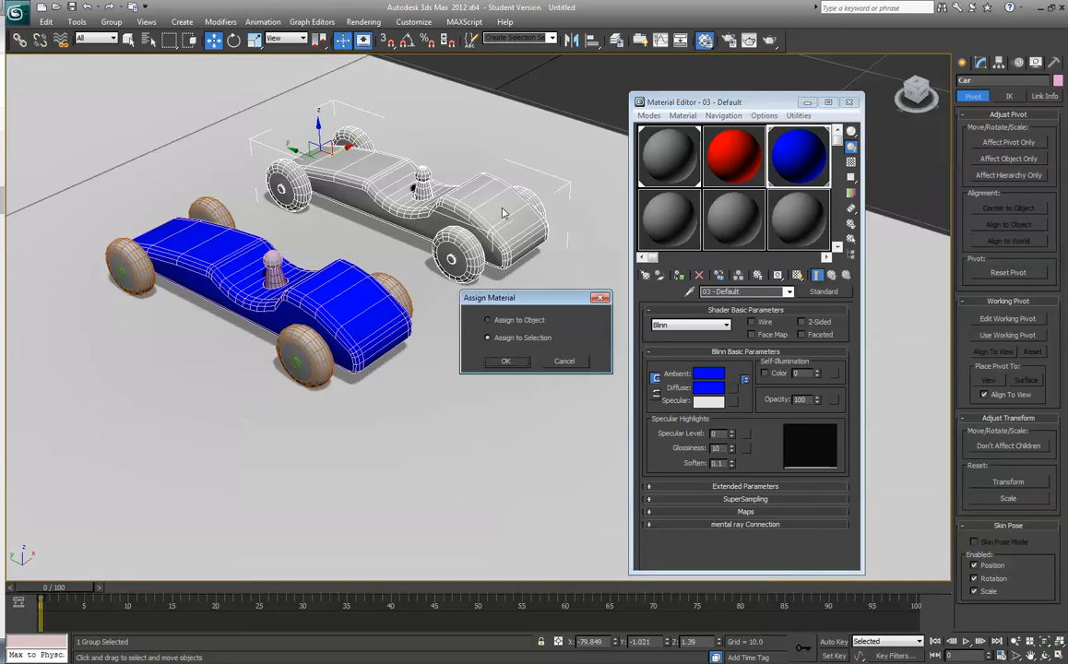
pyautogui.click(509, 363)
pyautogui.hotkey('ctrl', 'z')
# - Assign the red material to only the original car's body and close the Material Editor
pyautogui.moveTo(734, 158); pyautogui.dragTo(463, 215)
pyautogui.click(505, 360)
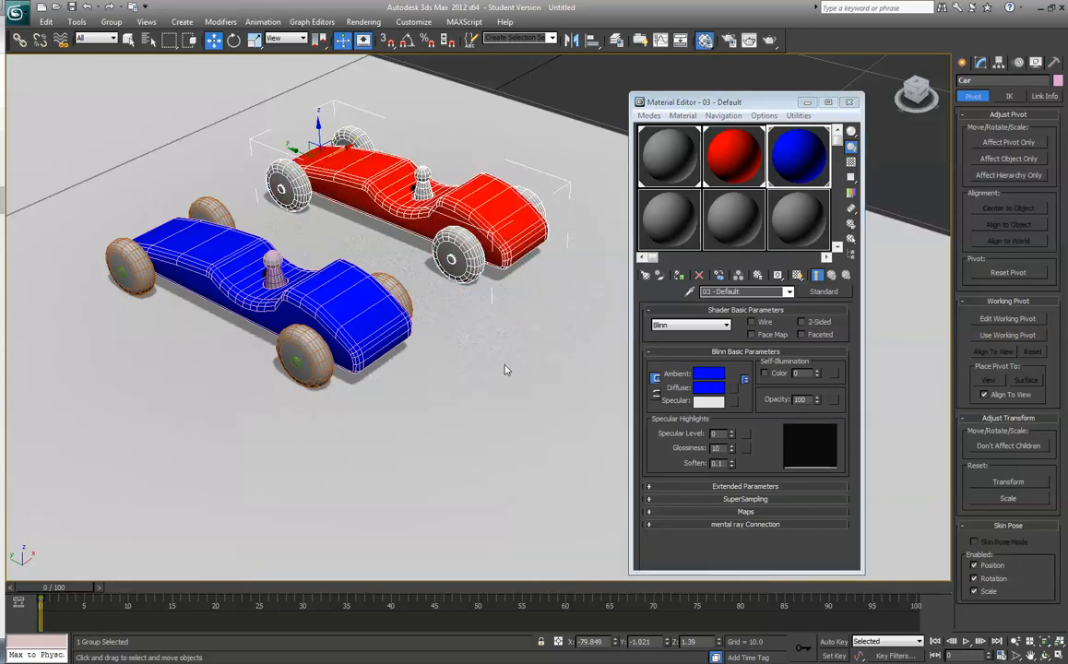
pyautogui.click(516, 305)
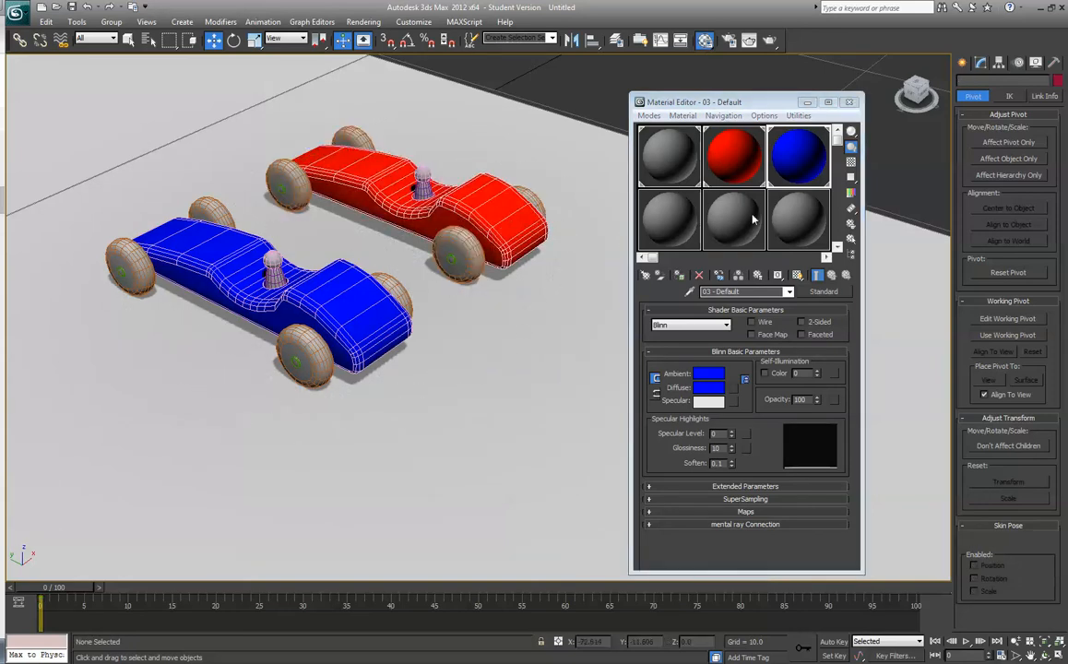
pyautogui.click(849, 102)
# - Select the red car and try rotating it about its existing pivot point
pyautogui.scroll(5, 664, 238)
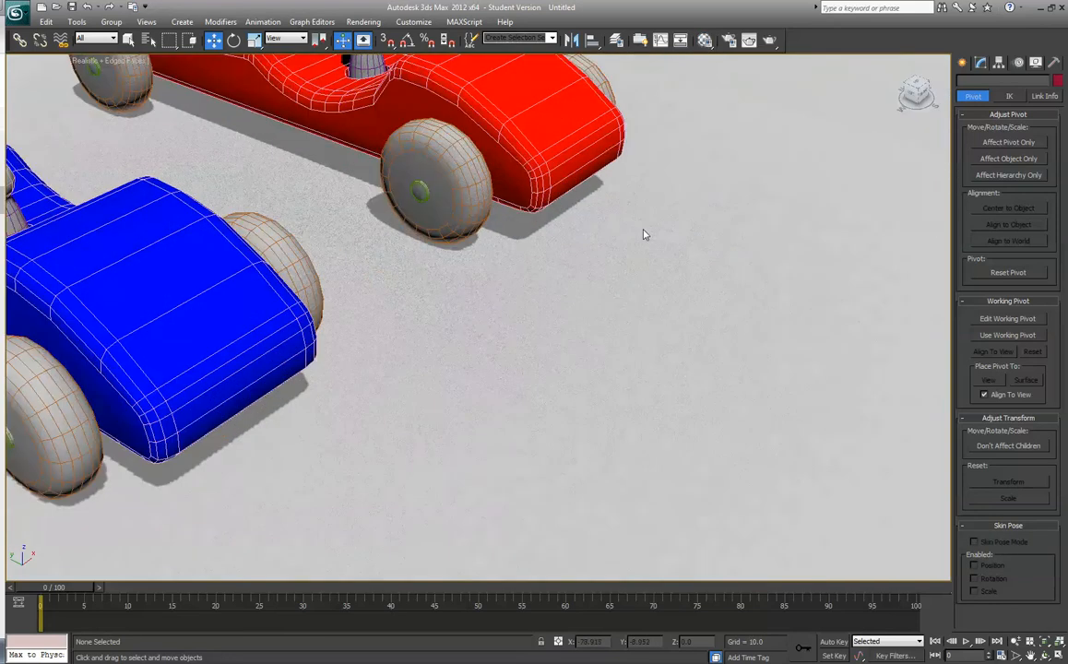
pyautogui.keyDown('alt'); pyautogui.moveTo(641, 233); pyautogui.dragTo(508, 422, button='middle'); pyautogui.keyUp('alt')
pyautogui.click(398, 310)
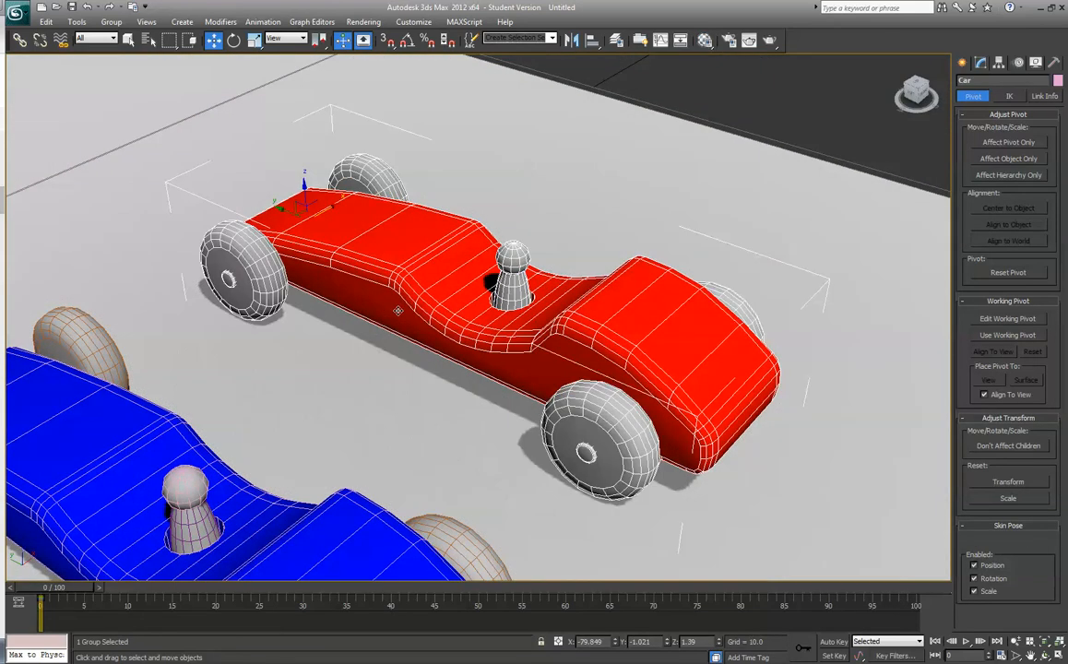
pyautogui.click(233, 40)
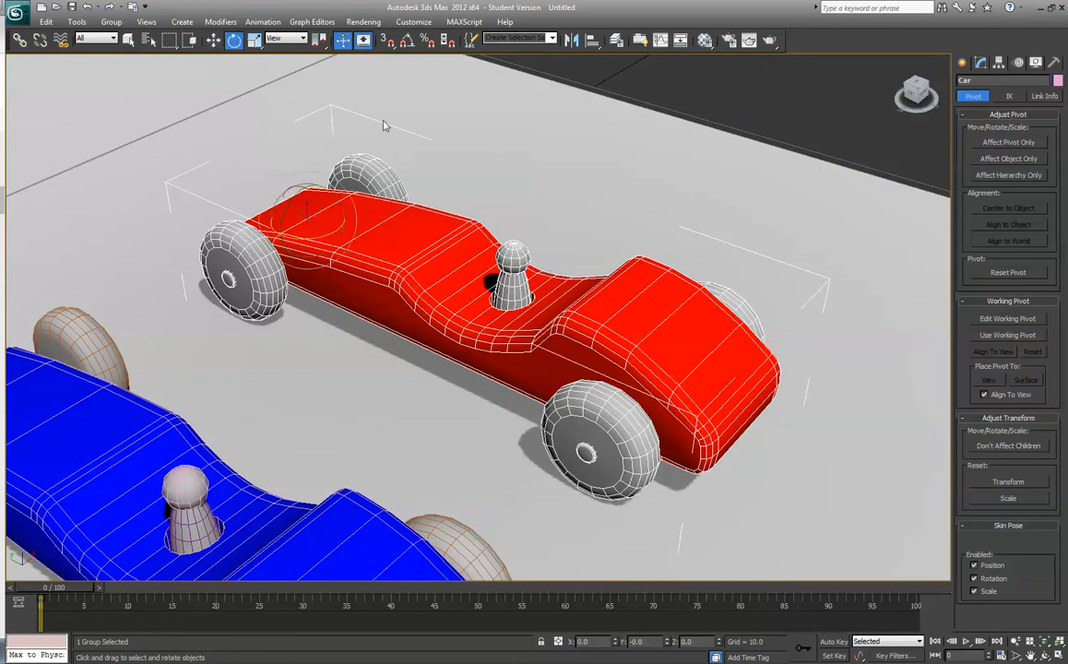
pyautogui.moveTo(295, 211); pyautogui.dragTo(321, 230)
# - Try moving only the red car's pivot point along its length to the opposite end of the body
pyautogui.click(1003, 144)
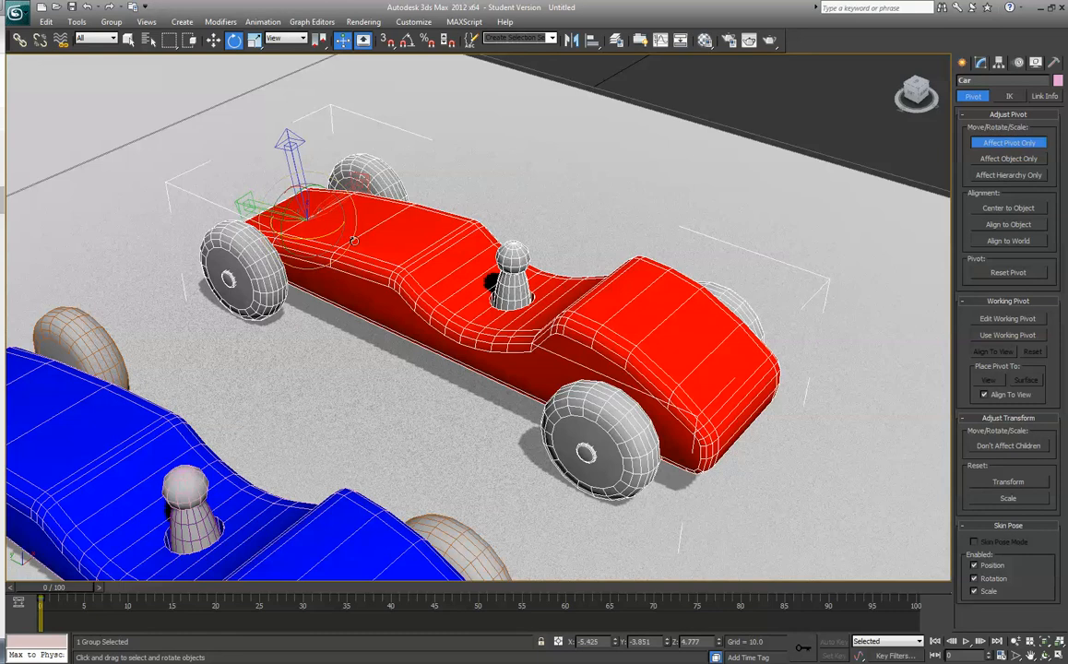
pyautogui.click(213, 40)
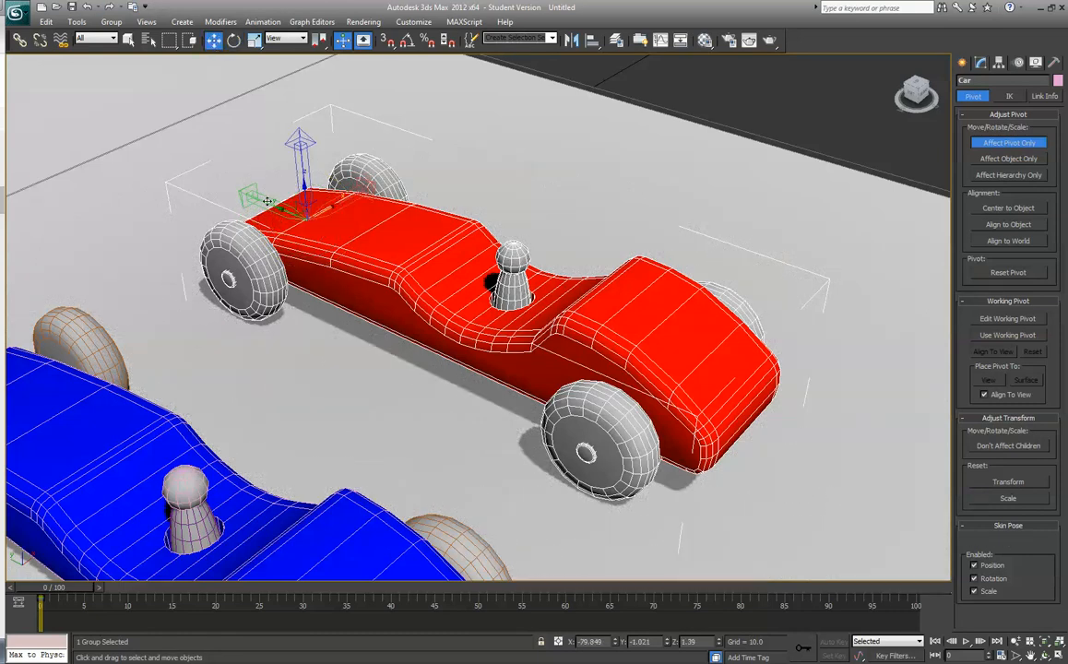
pyautogui.moveTo(251, 193); pyautogui.dragTo(687, 365)
pyautogui.moveTo(671, 437); pyautogui.dragTo(633, 428)
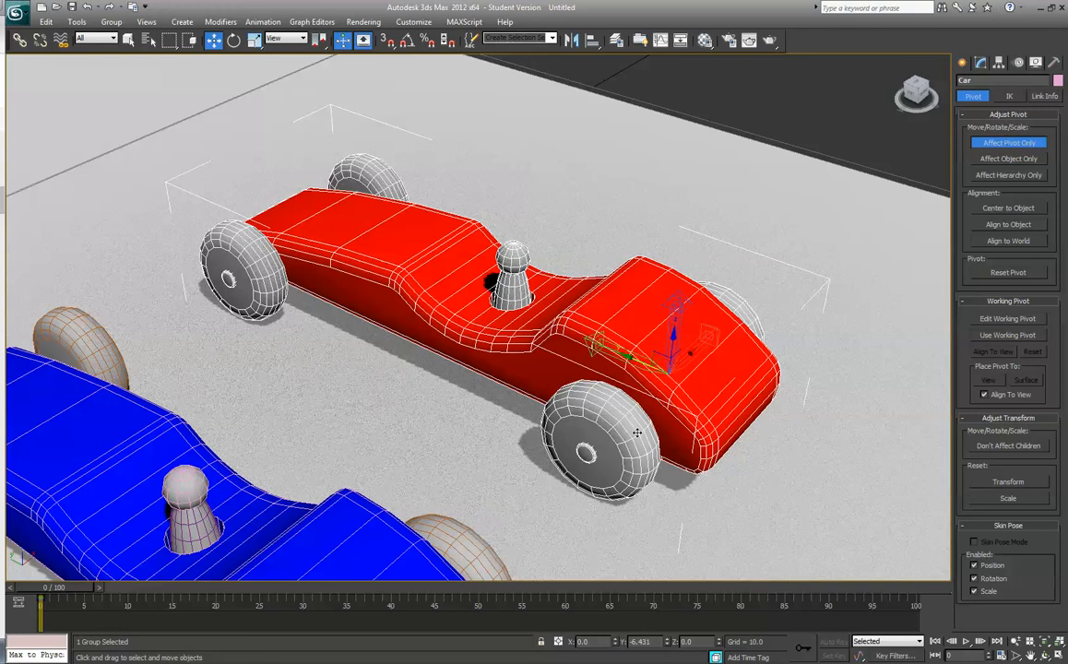
pyautogui.click(1009, 142)
# - Try rotating the red car about the shifted pivot, and undo both the rotation and the pivot move
pyautogui.click(235, 39)
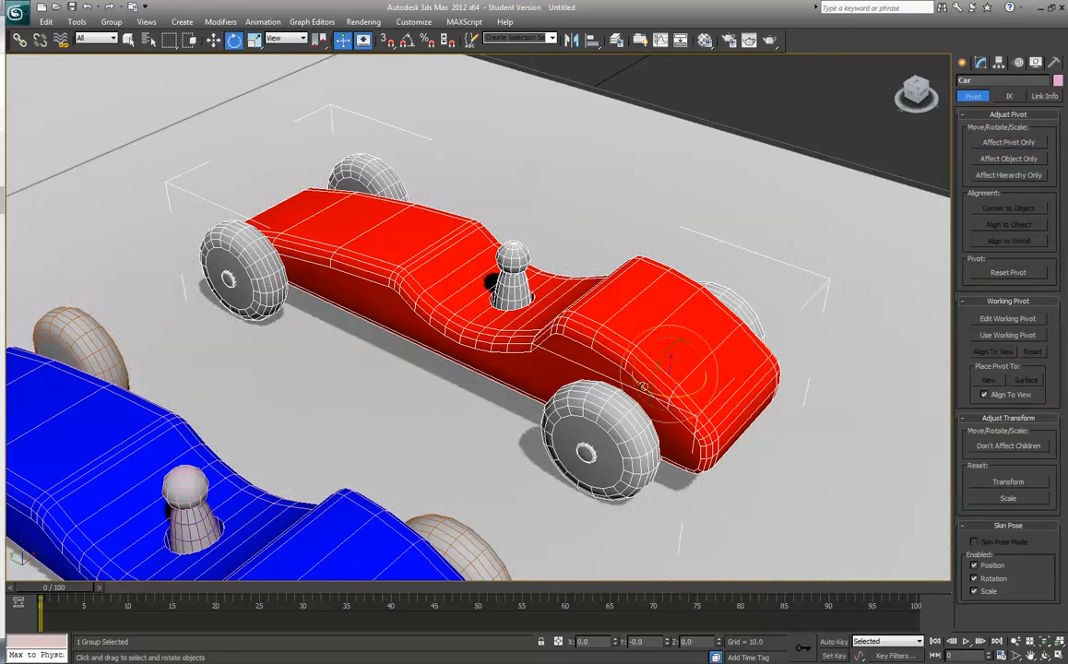
pyautogui.moveTo(678, 398)
pyautogui.mouseDown()
pyautogui.moveTo(710, 394)
pyautogui.moveTo(677, 403)
pyautogui.mouseUp()
pyautogui.hotkey('ctrl', 'z')
pyautogui.hotkey('ctrl', 'z')
pyautogui.hotkey('ctrl', 'z')
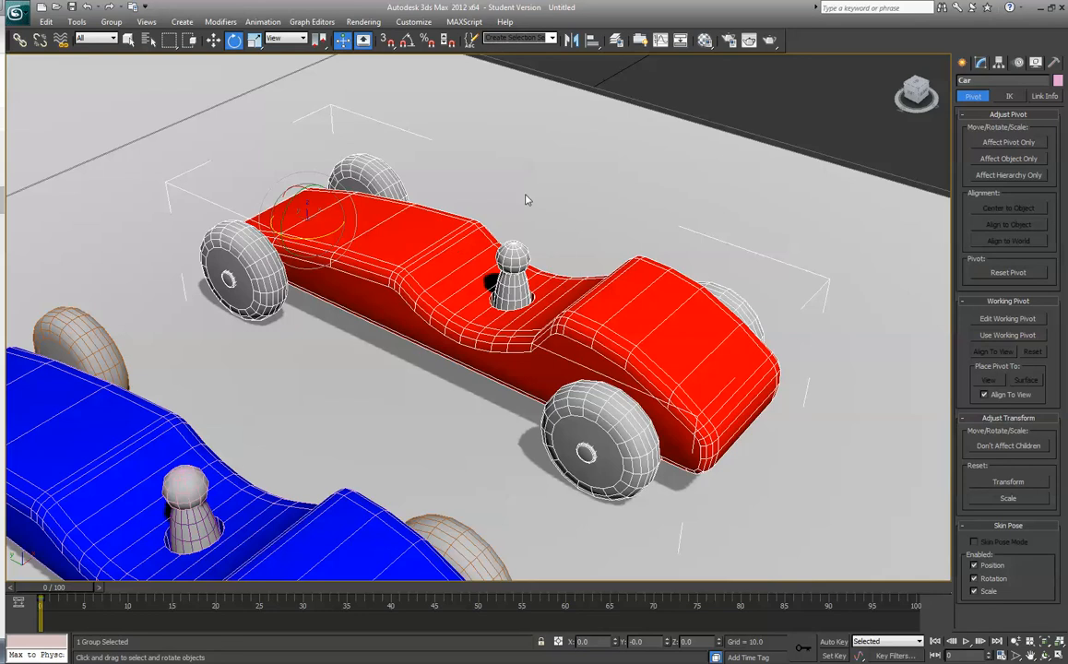
# - Examine the whole oval track around the two cars
pyautogui.scroll(-10, 534, 193)
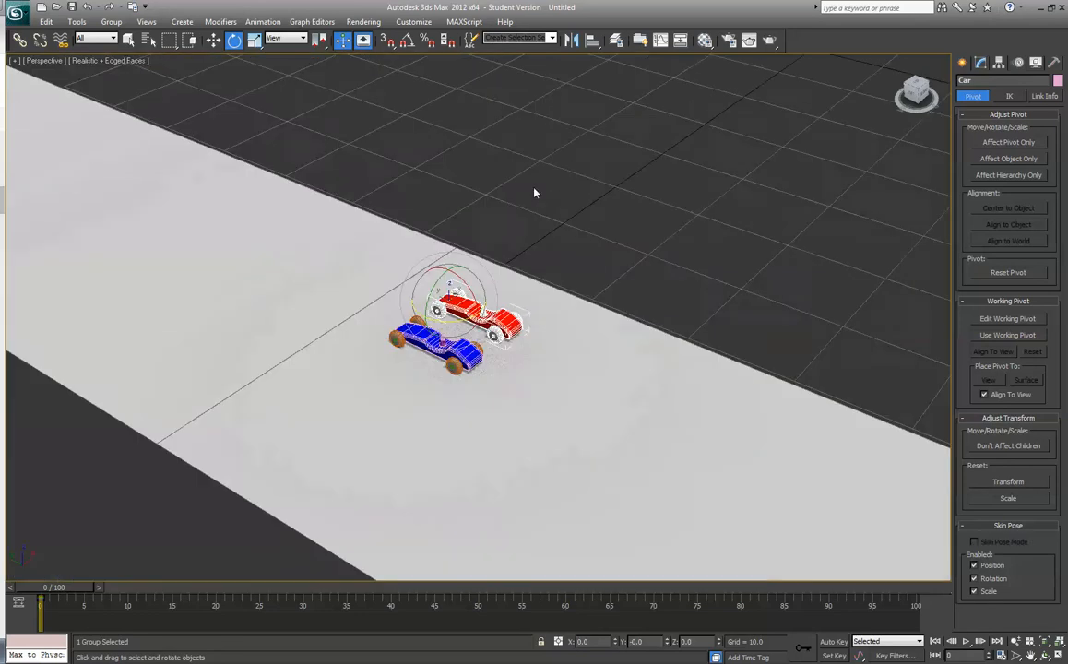
pyautogui.scroll(3, 434, 155)
pyautogui.moveTo(433, 155); pyautogui.dragTo(616, 423, button='middle')
pyautogui.scroll(-10, 616, 424)
pyautogui.scroll(5, 616, 424)
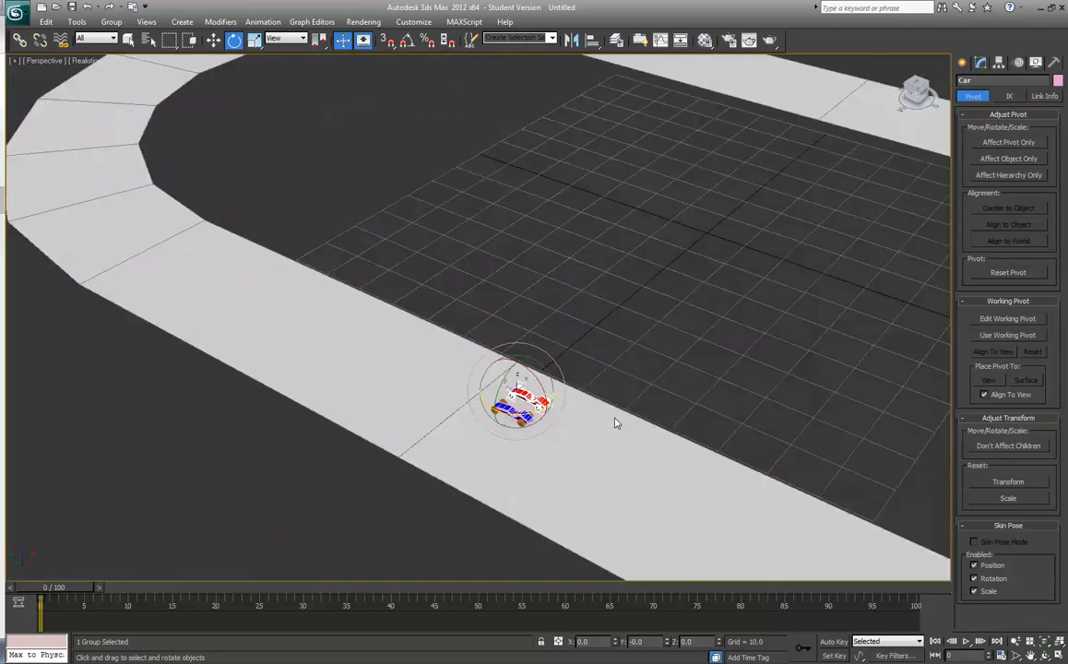
pyautogui.scroll(-5, 609, 388)
pyautogui.scroll(3, 567, 290)
pyautogui.scroll(-3, 567, 291)
pyautogui.click(608, 197)
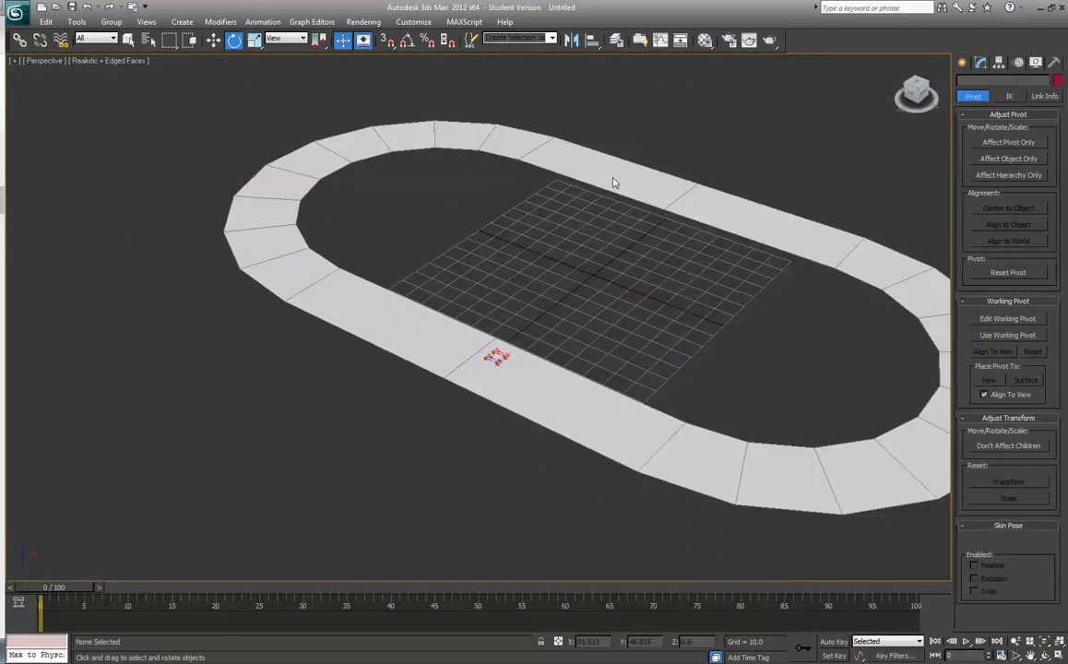
# - Set the diffuse color of the unused 07 - Default material to a near-black gray
pyautogui.click(706, 41)
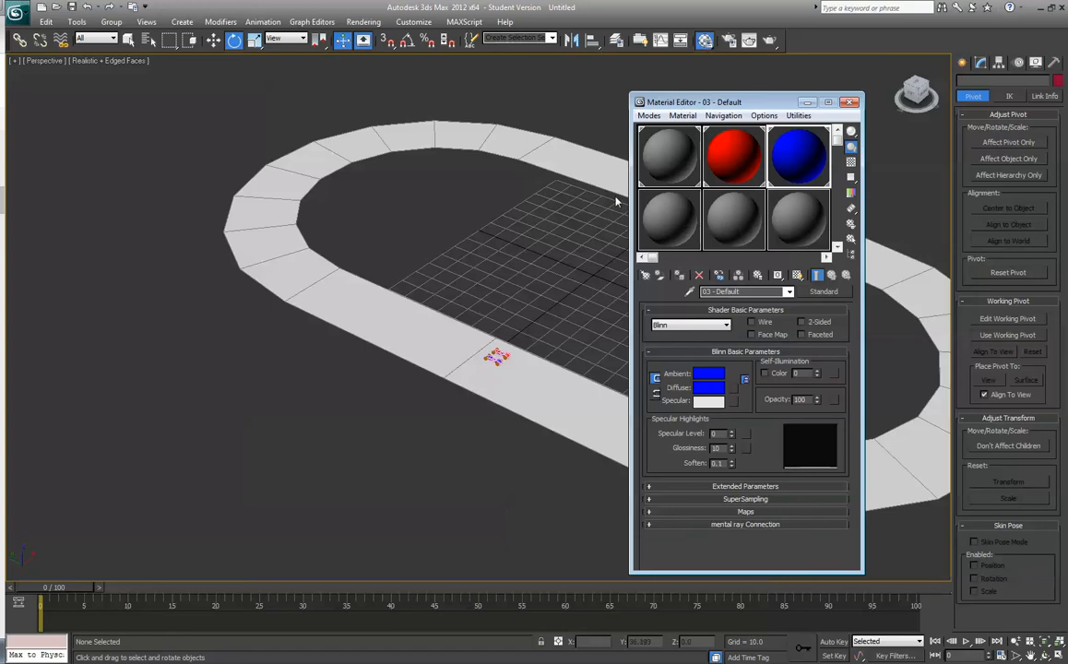
pyautogui.doubleClick(663, 224)
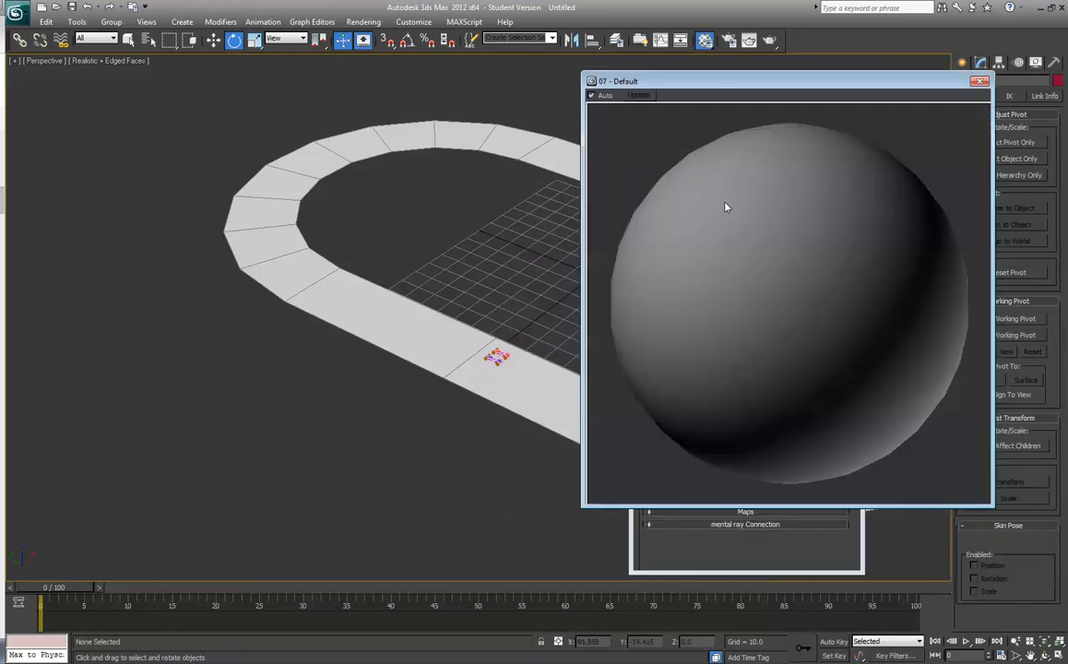
pyautogui.click(979, 82)
pyautogui.click(716, 392)
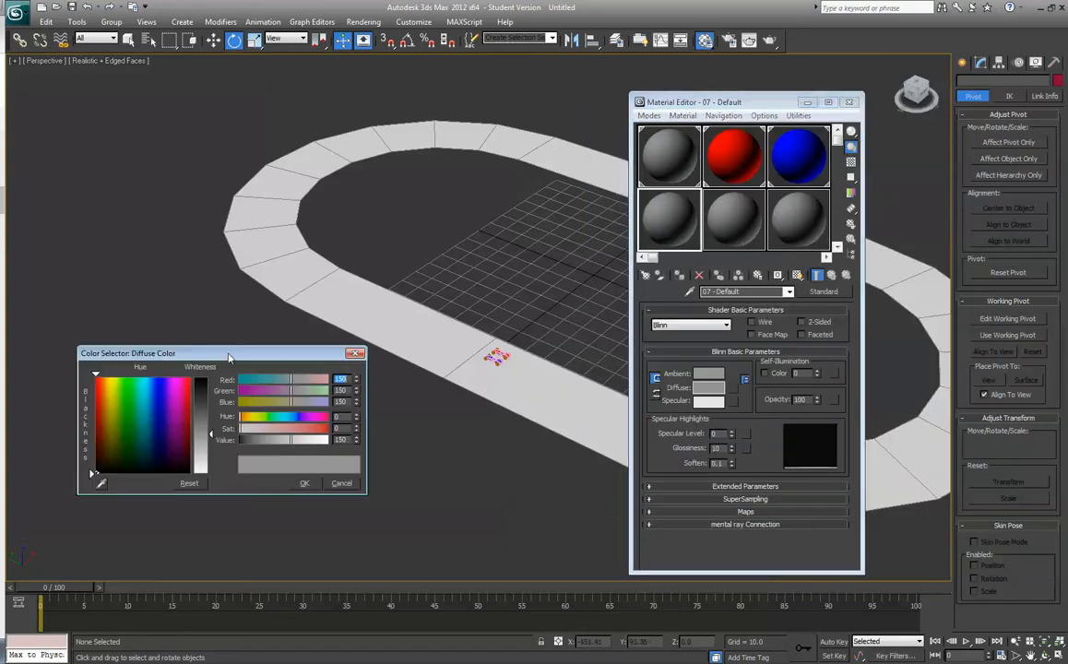
pyautogui.moveTo(211, 436); pyautogui.dragTo(211, 391)
pyautogui.click(300, 483)
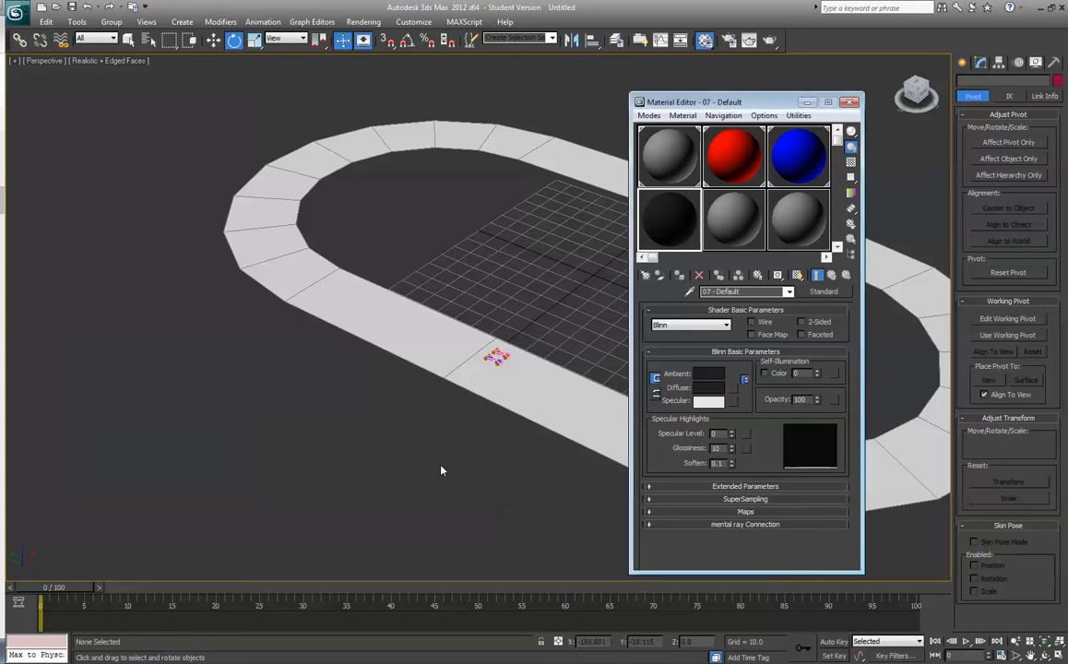
# - Unfreeze all objects, assign the near-black 07 - Default material to the track, and close the Material Editor
pyautogui.moveTo(687, 223); pyautogui.dragTo(586, 415)
pyautogui.moveTo(690, 102); pyautogui.dragTo(130, 219)
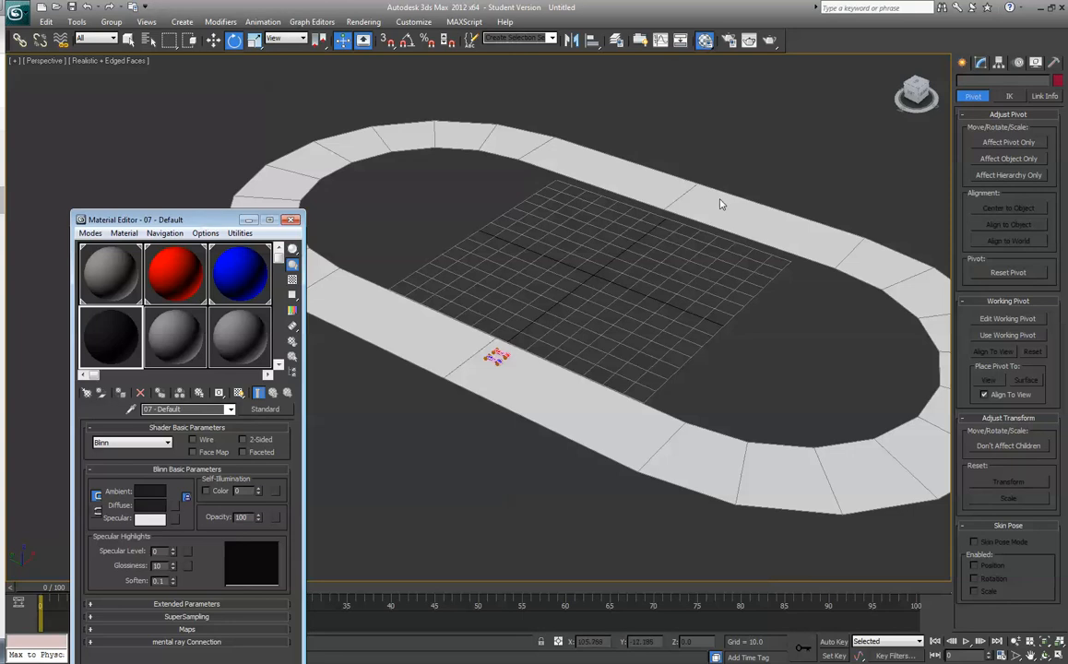
pyautogui.rightClick(745, 114)
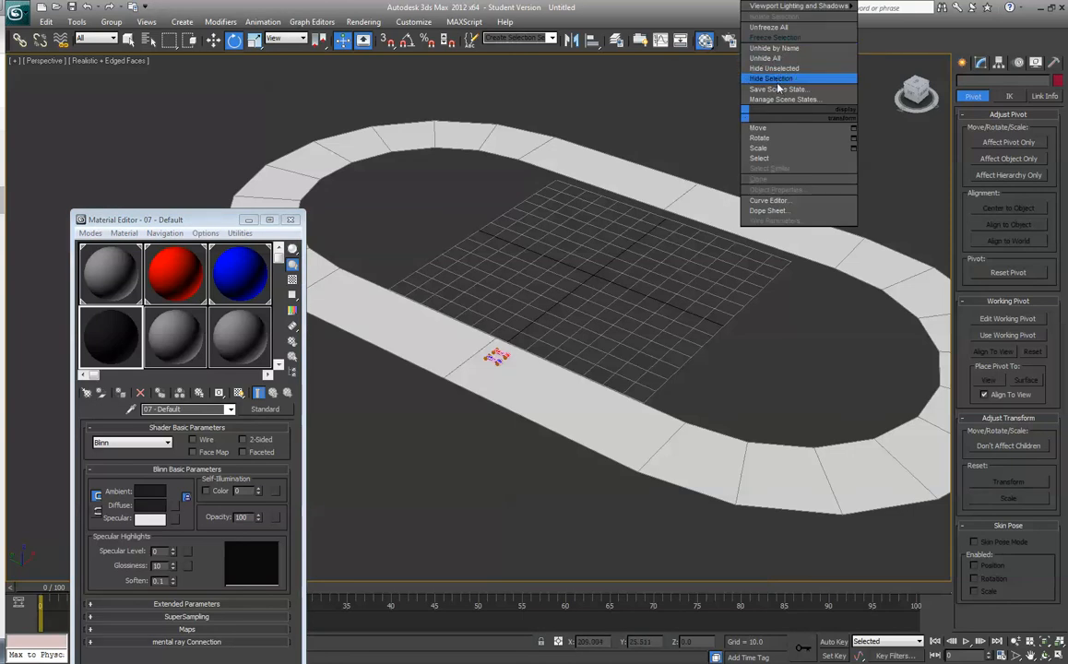
pyautogui.click(777, 38)
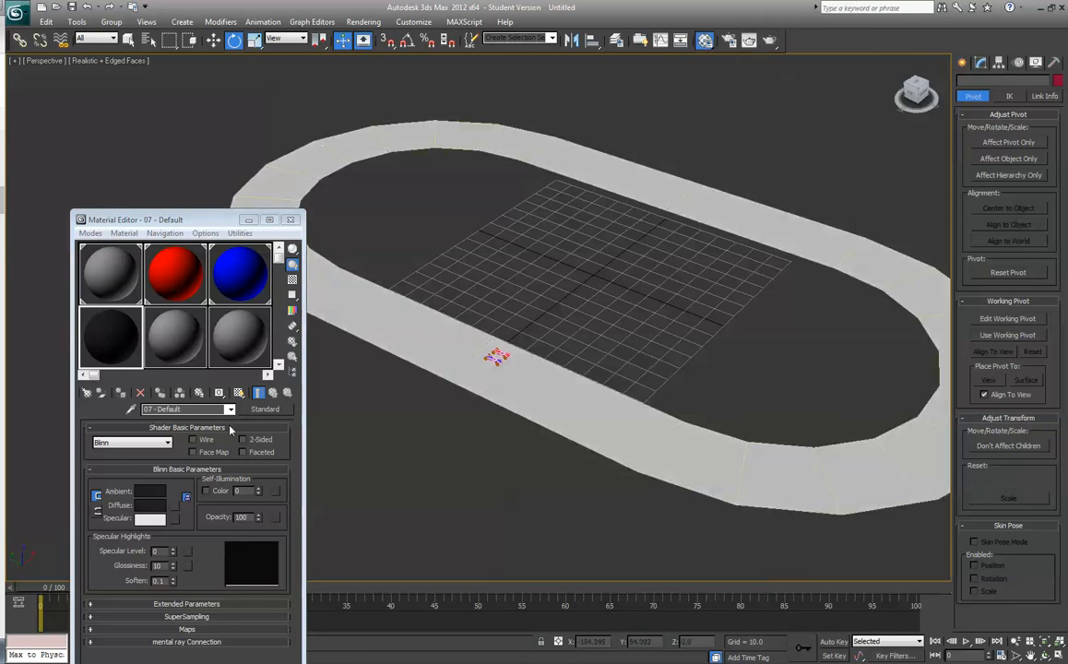
pyautogui.moveTo(107, 346); pyautogui.dragTo(666, 441)
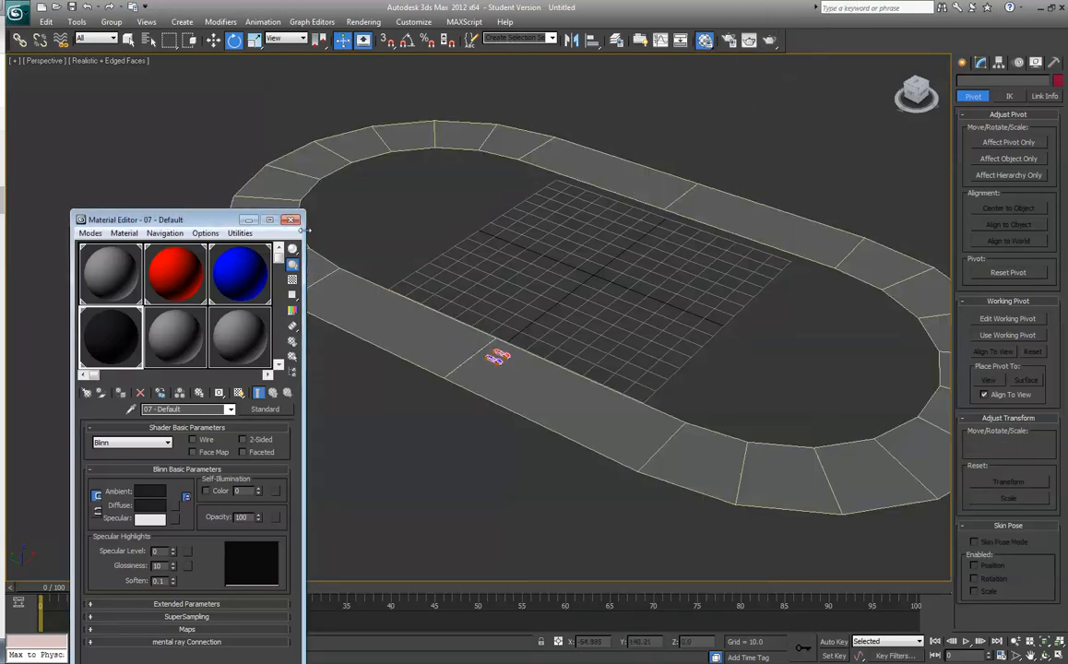
pyautogui.press('m')
# - Select the red car on the track and activate the Move tool
pyautogui.moveTo(904, 109); pyautogui.dragTo(830, 86)
pyautogui.moveTo(871, 138); pyautogui.dragTo(788, 158)
pyautogui.scroll(-2, 768, 166)
pyautogui.scroll(3, 769, 166)
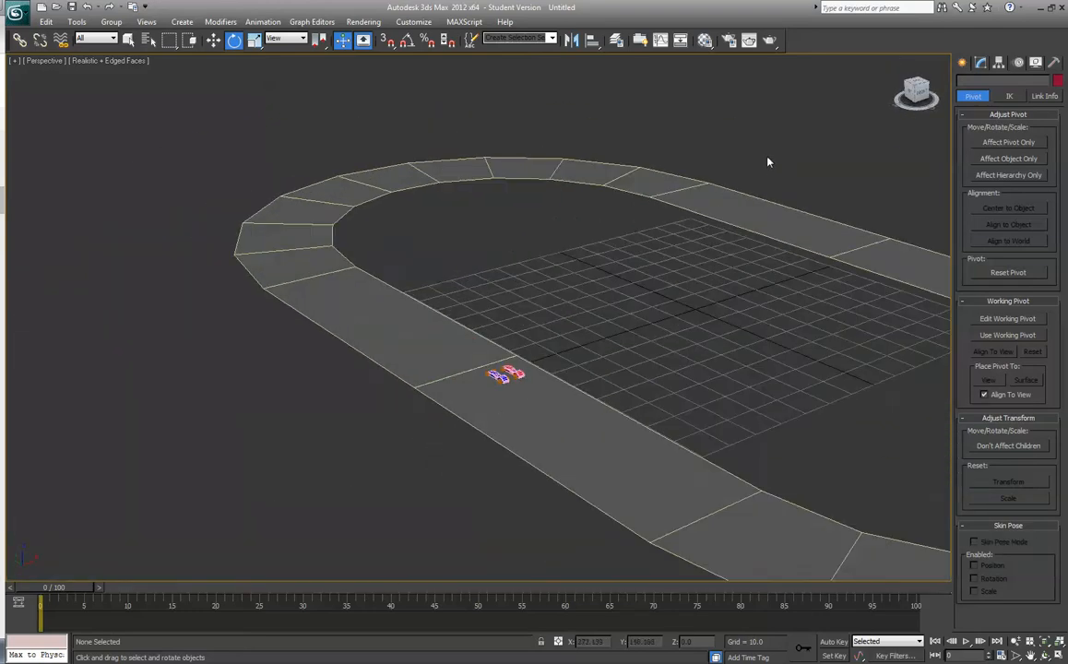
pyautogui.moveTo(767, 161); pyautogui.dragTo(707, 281, button='middle')
pyautogui.click(461, 499)
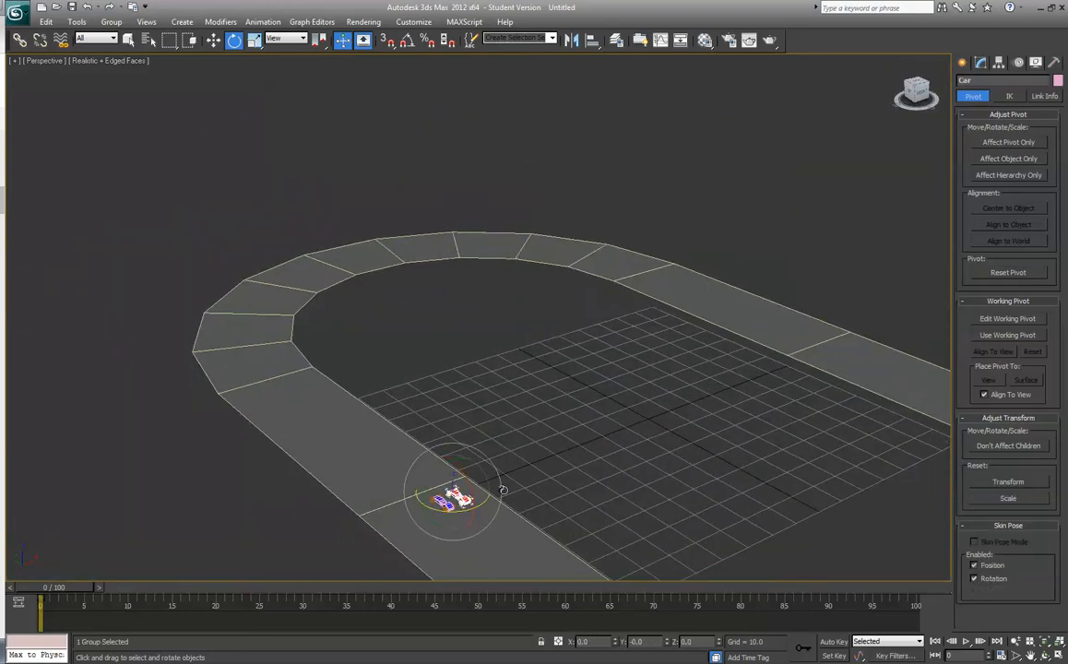
pyautogui.click(213, 40)
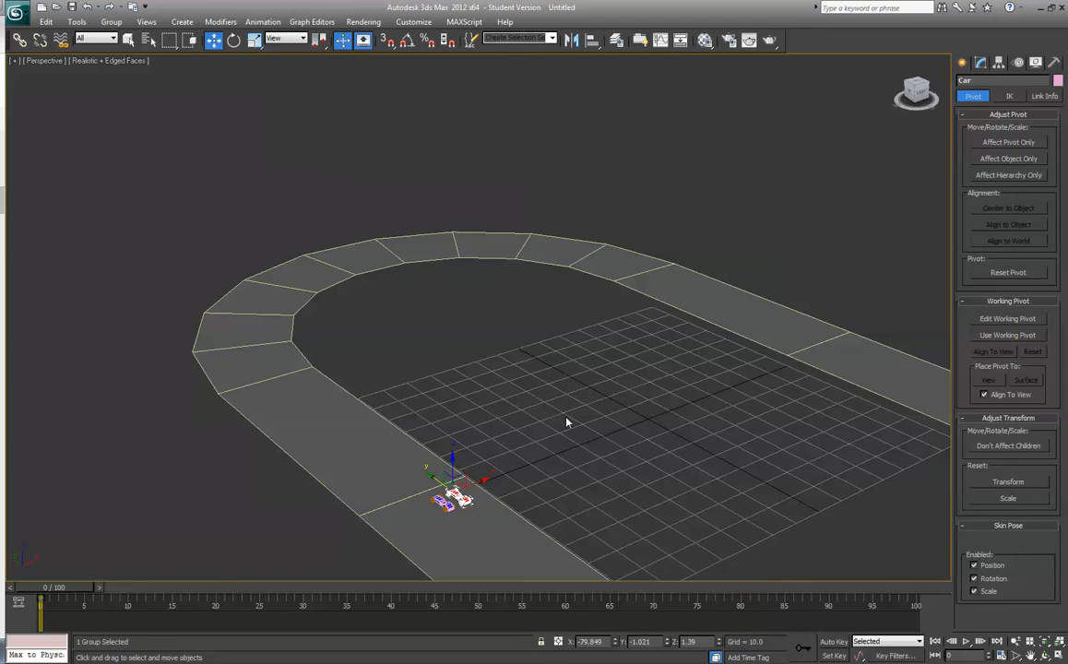
# - Switch to a maximized Top view showing the track's upper curve, and hide the grid
pyautogui.hotkey('alt', 'w')
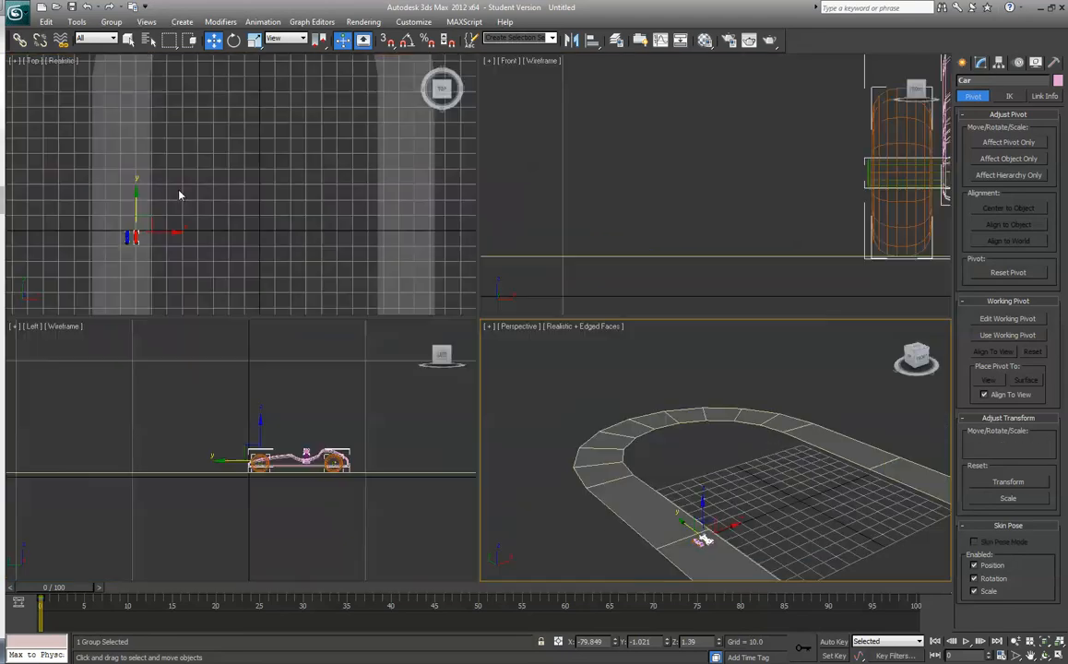
pyautogui.rightClick(267, 178)
pyautogui.hotkey('alt', 'w')
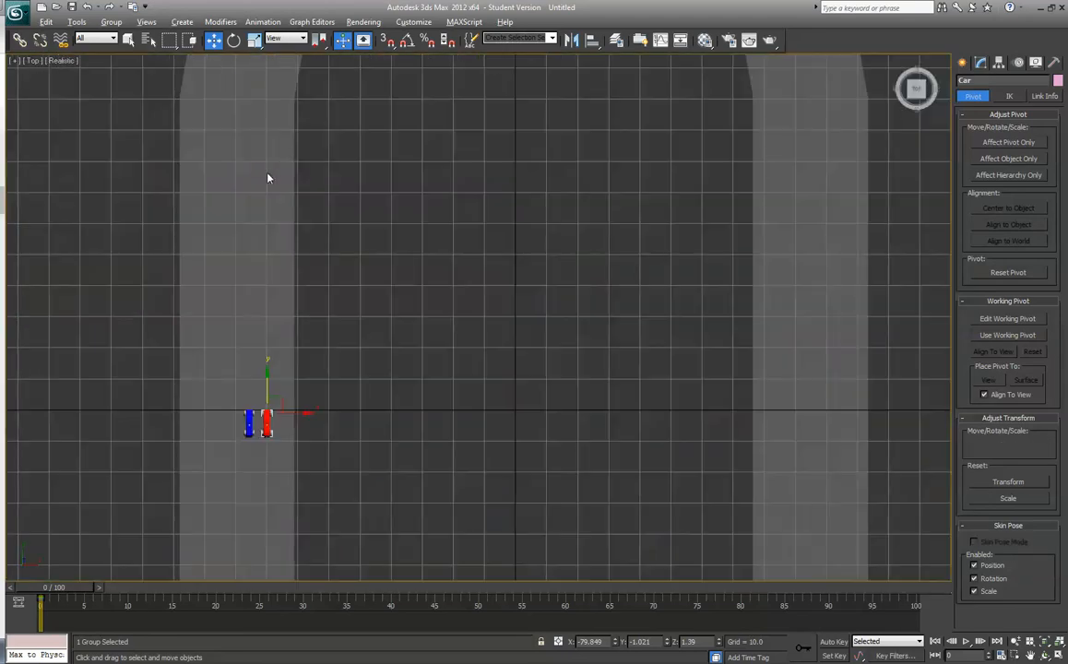
pyautogui.press('g')
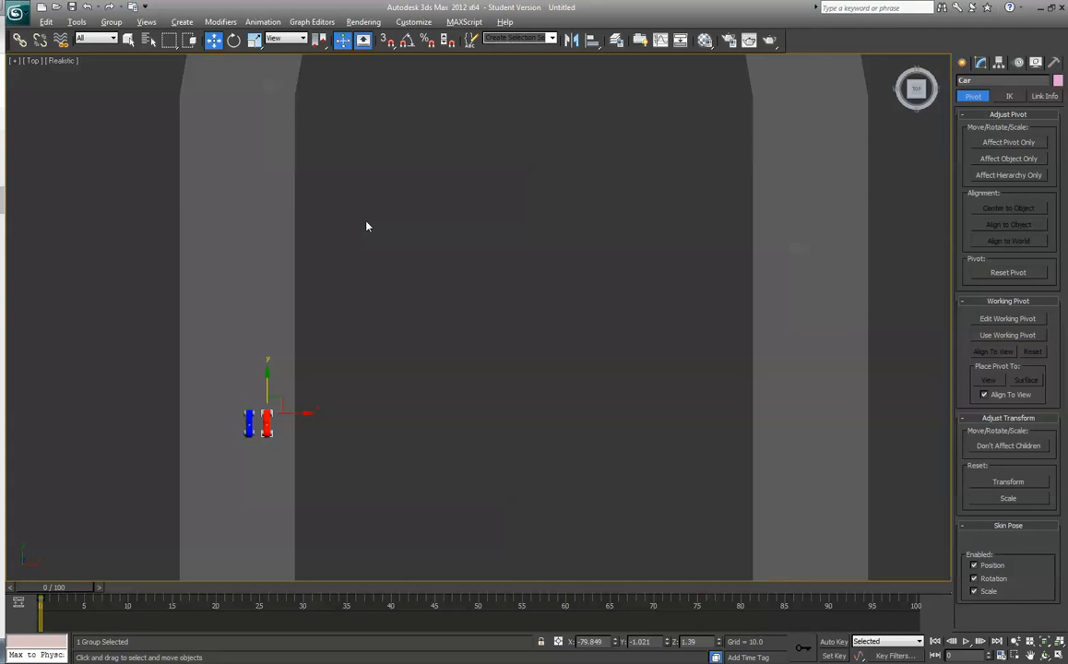
pyautogui.scroll(-3, 369, 226)
pyautogui.moveTo(369, 226); pyautogui.dragTo(345, 357, button='middle')
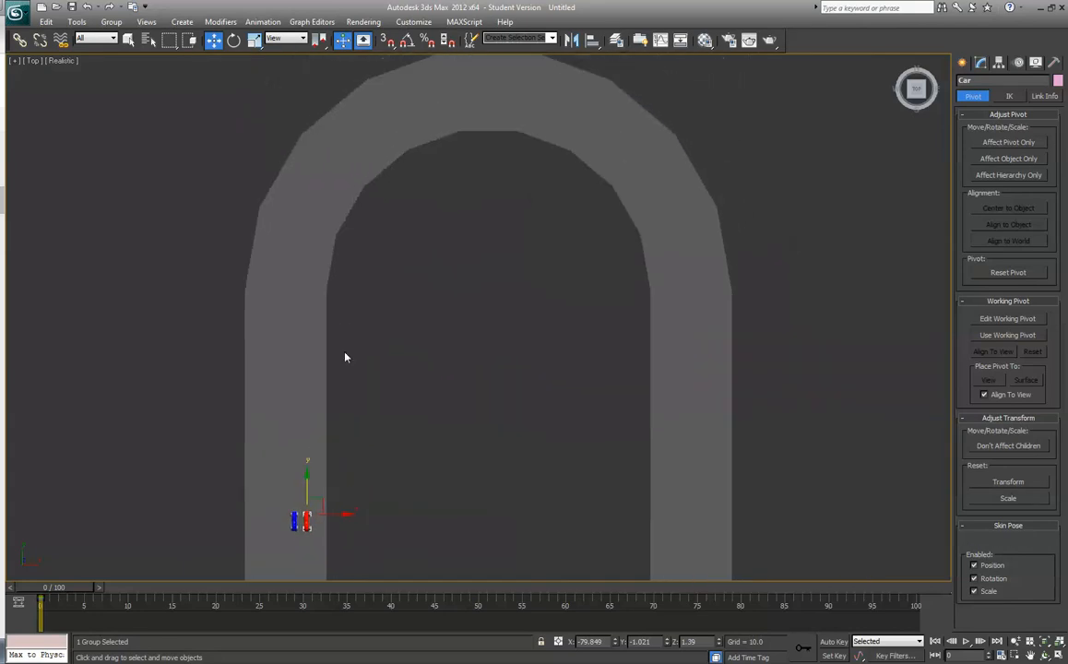
# - Turn on Set Key mode, key the red car's starting position at frame 0, and go to frame 15
pyautogui.click(834, 656)
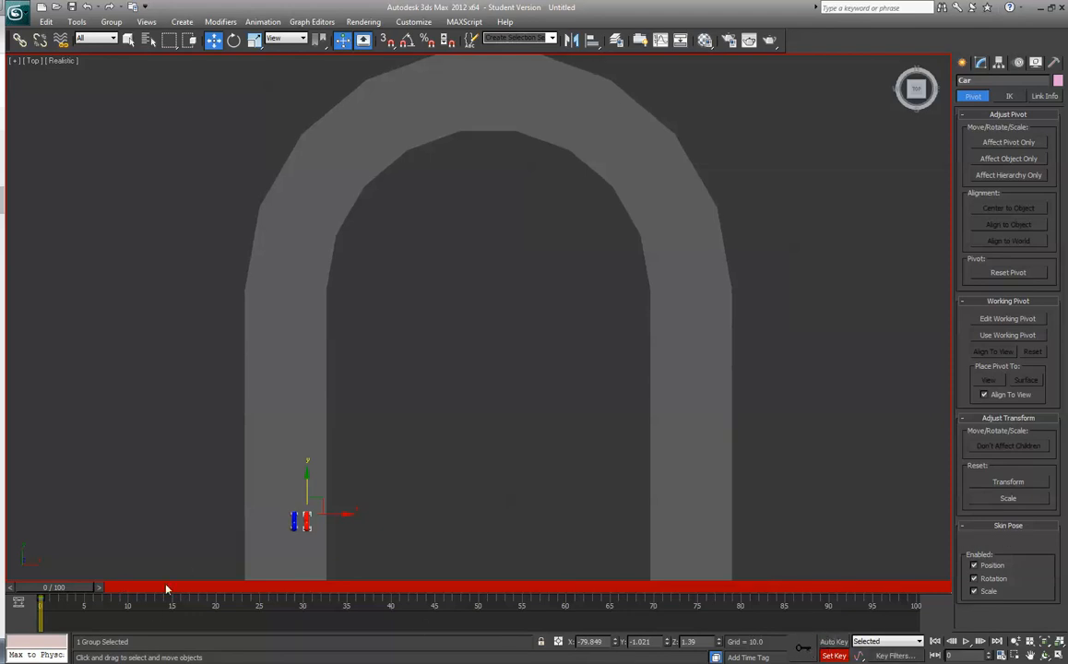
pyautogui.moveTo(76, 595); pyautogui.dragTo(202, 605)
pyautogui.press('w')
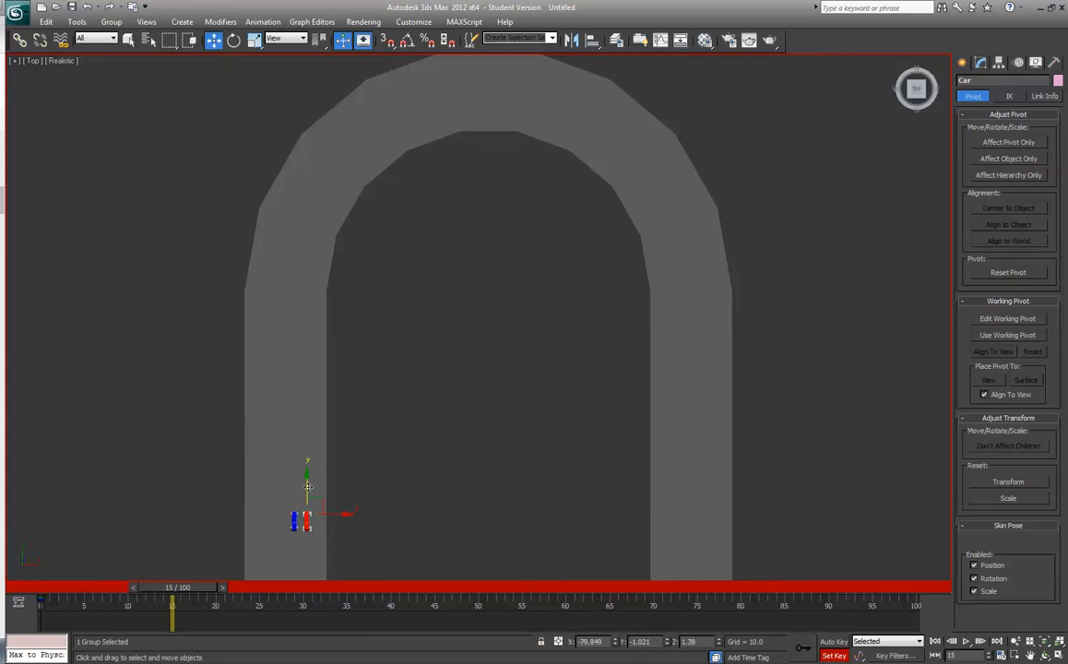
# - At frame 15, move the red car up the straight to the start of the curve, about Y 101, and key it
pyautogui.moveTo(307, 486); pyautogui.dragTo(293, 267)
pyautogui.moveTo(181, 589)
pyautogui.mouseDown()
pyautogui.moveTo(257, 588)
pyautogui.moveTo(178, 588)
pyautogui.mouseUp()
pyautogui.press('w')
pyautogui.moveTo(306, 487); pyautogui.dragTo(312, 264)
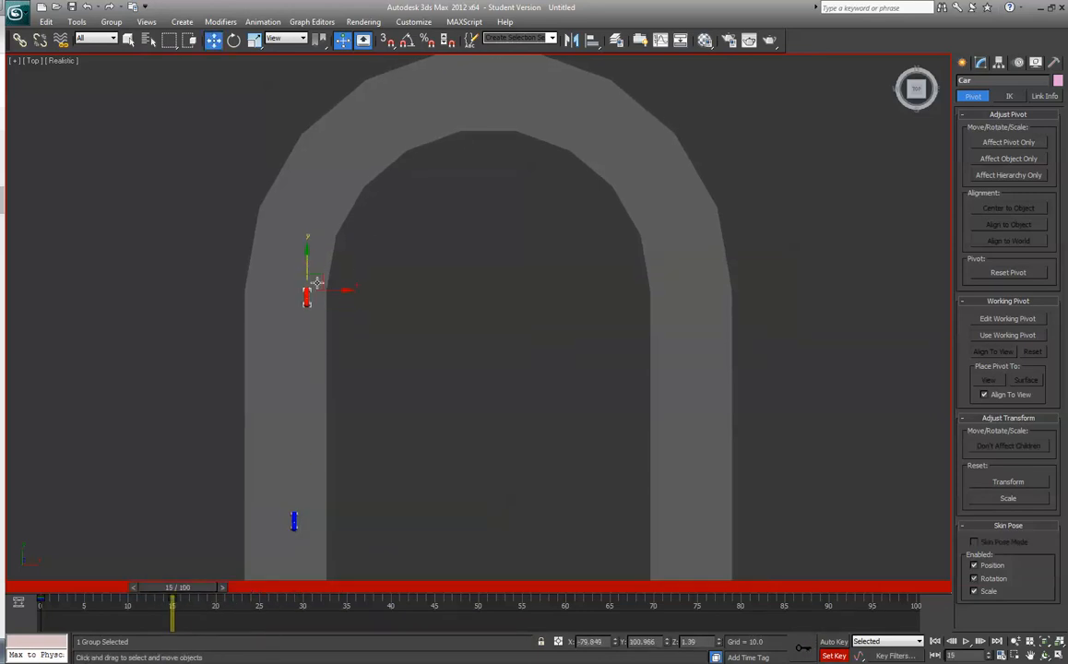
# - Try moving the red car partway into the curve at frame 15 and rotating it about -46 degrees to follow the bend
pyautogui.moveTo(319, 281); pyautogui.dragTo(427, 175)
pyautogui.click(236, 41)
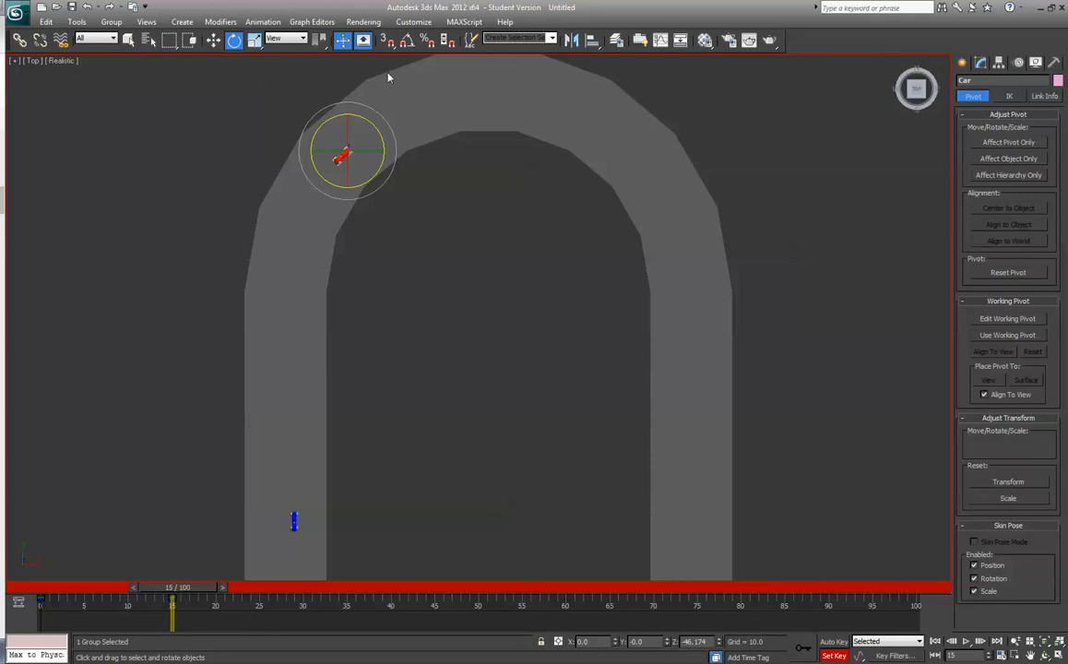
pyautogui.click(213, 39)
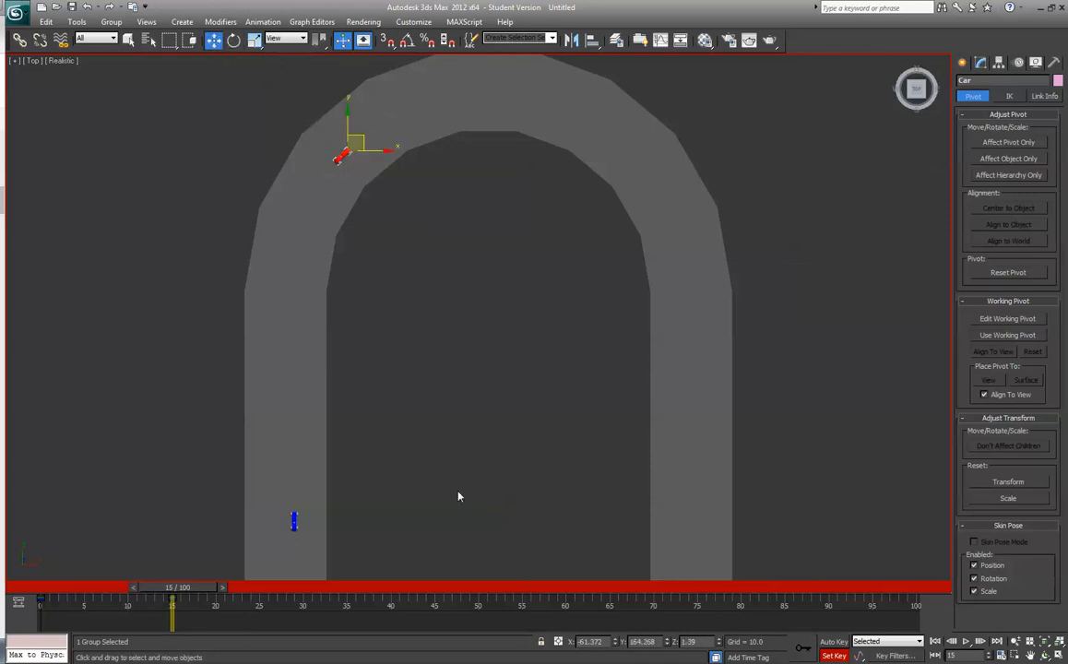
# - At frame 30, move the red car to the top of the curve, rotate it to about -90 degrees, and set a key
pyautogui.moveTo(188, 585); pyautogui.dragTo(312, 585)
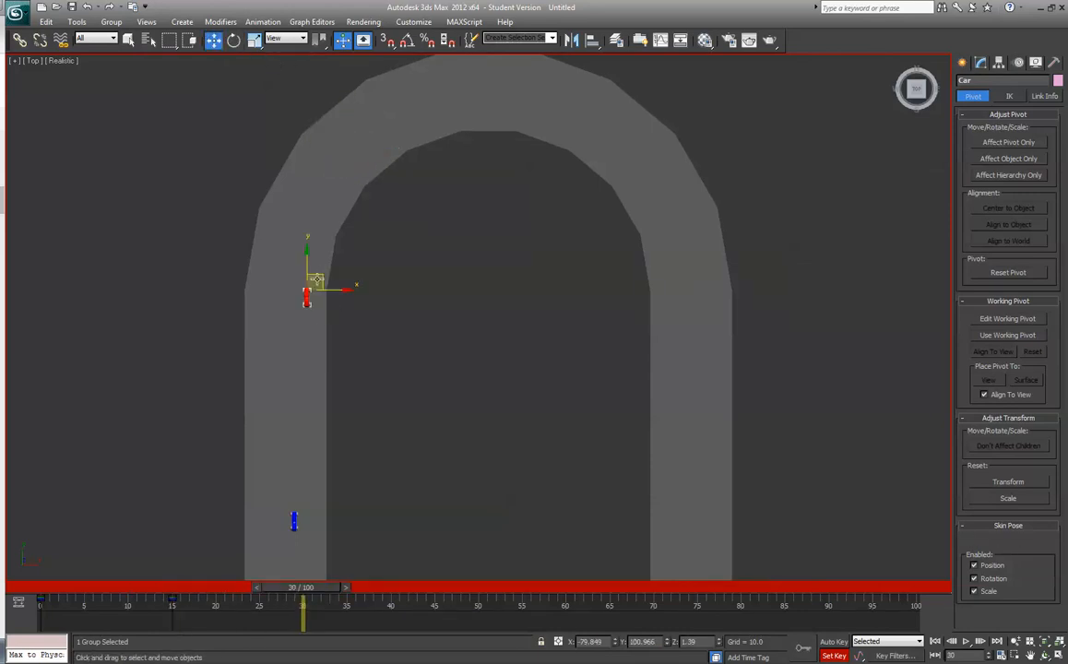
pyautogui.moveTo(316, 279); pyautogui.dragTo(388, 184)
pyautogui.hotkey('ctrl', 'z')
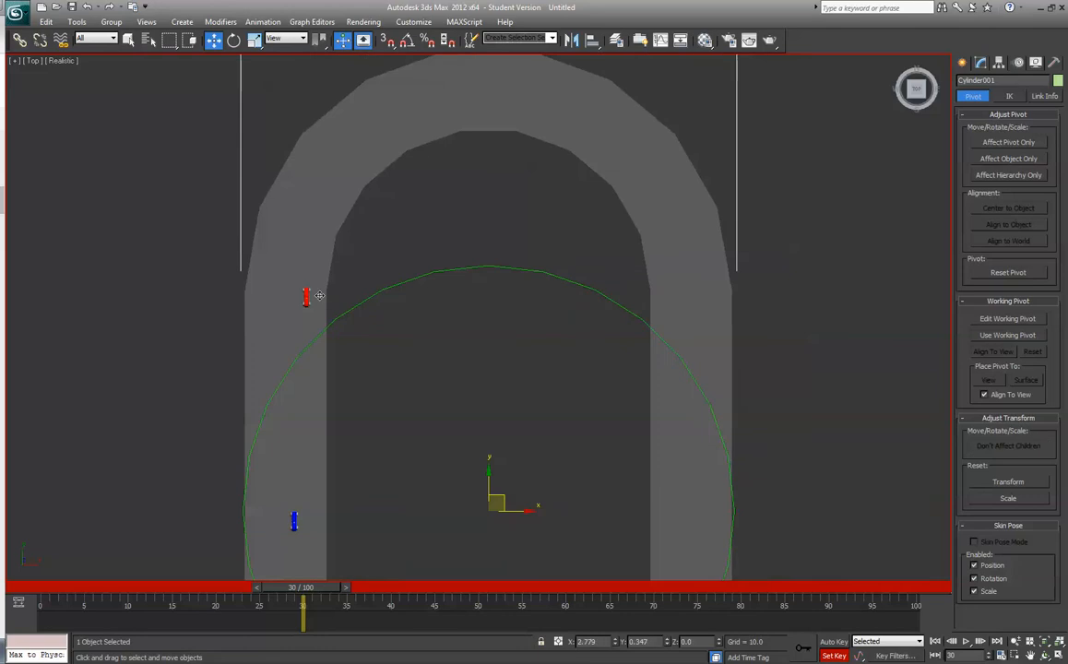
pyautogui.click(307, 295)
pyautogui.moveTo(317, 278); pyautogui.dragTo(554, 186)
pyautogui.click(234, 42)
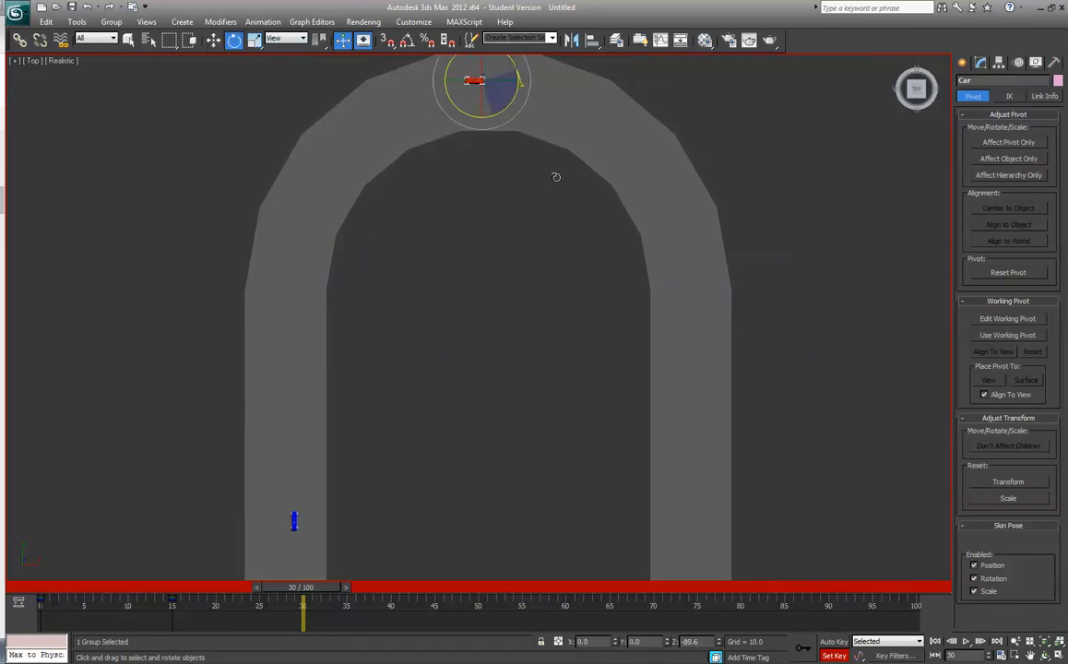
pyautogui.click(803, 650)
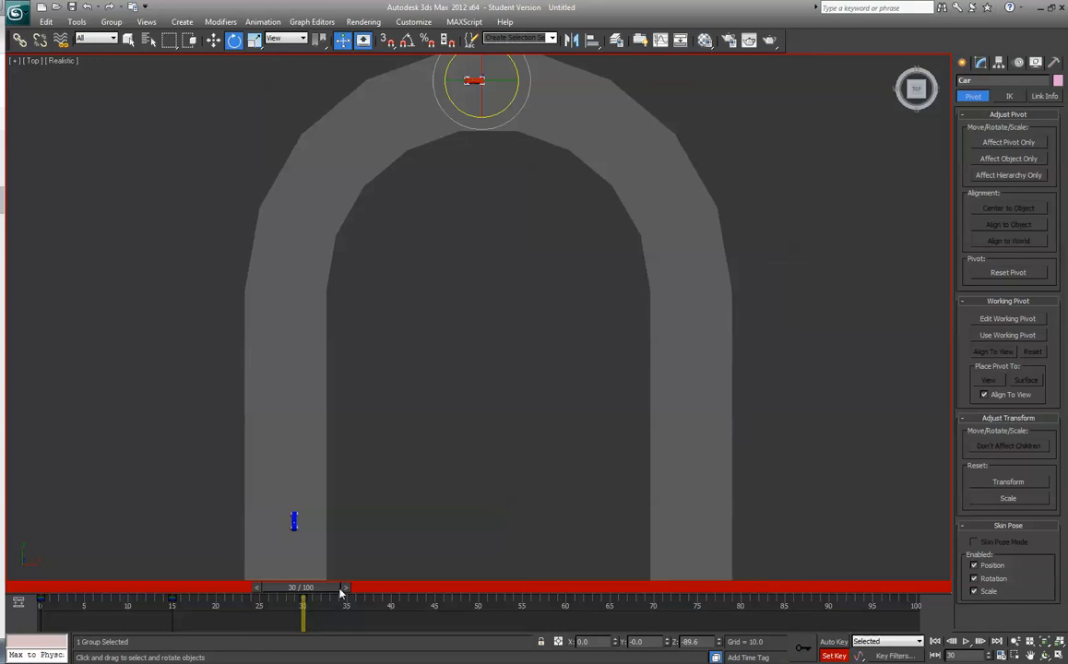
# - At frame 23, move the red car outward onto the middle of the curve, about X -51, Y 174, and key it
pyautogui.moveTo(340, 593); pyautogui.dragTo(274, 605)
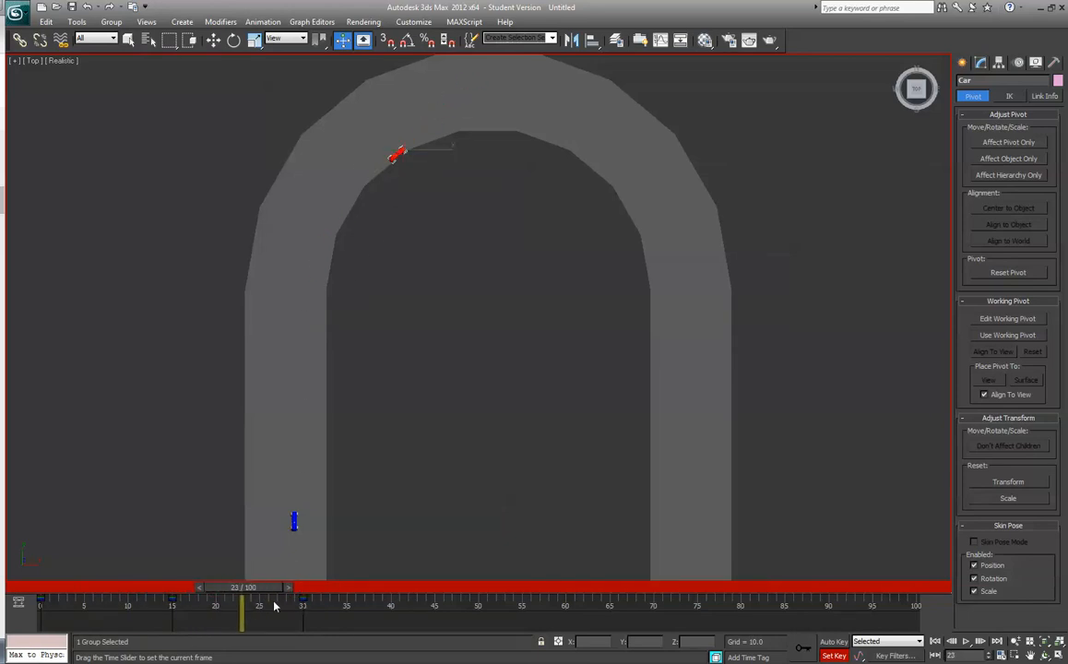
pyautogui.press('e')
pyautogui.click(213, 42)
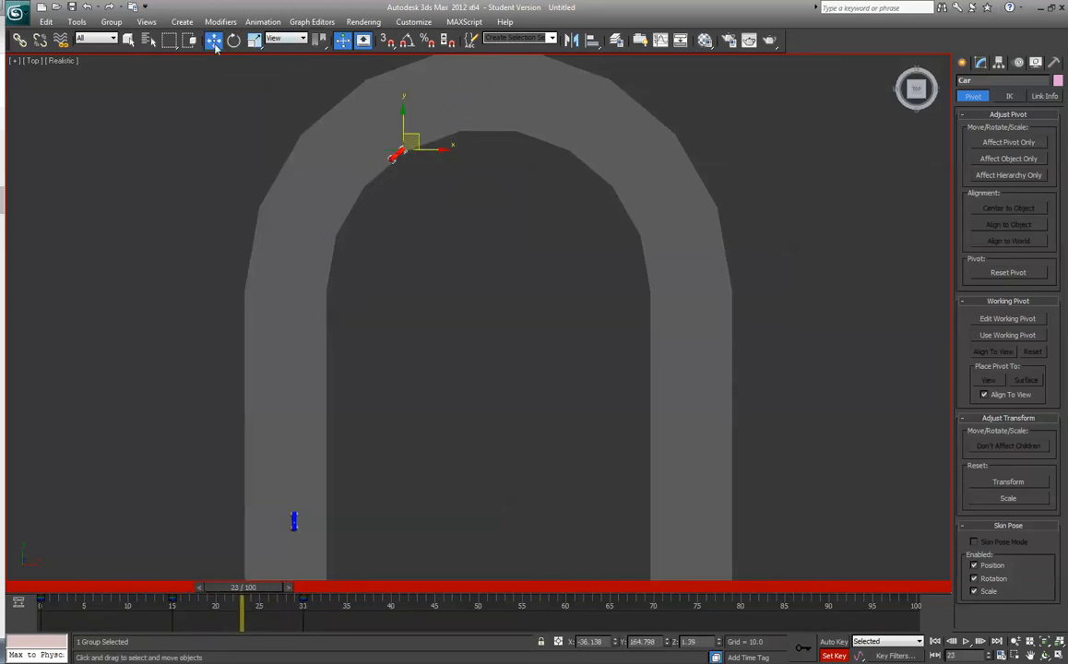
pyautogui.moveTo(418, 141); pyautogui.dragTo(384, 120)
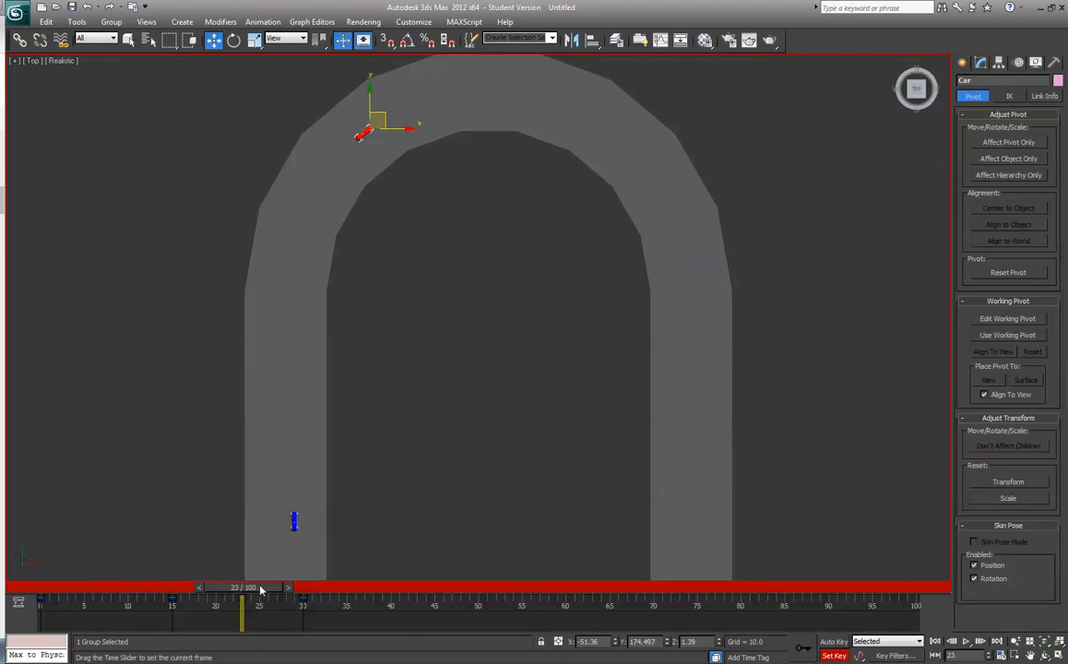
# - At frame 19, move the red car outward in the early curve to about X -78, Y 142, and key it
pyautogui.moveTo(242, 590)
pyautogui.mouseDown()
pyautogui.moveTo(150, 591)
pyautogui.moveTo(234, 592)
pyautogui.mouseUp()
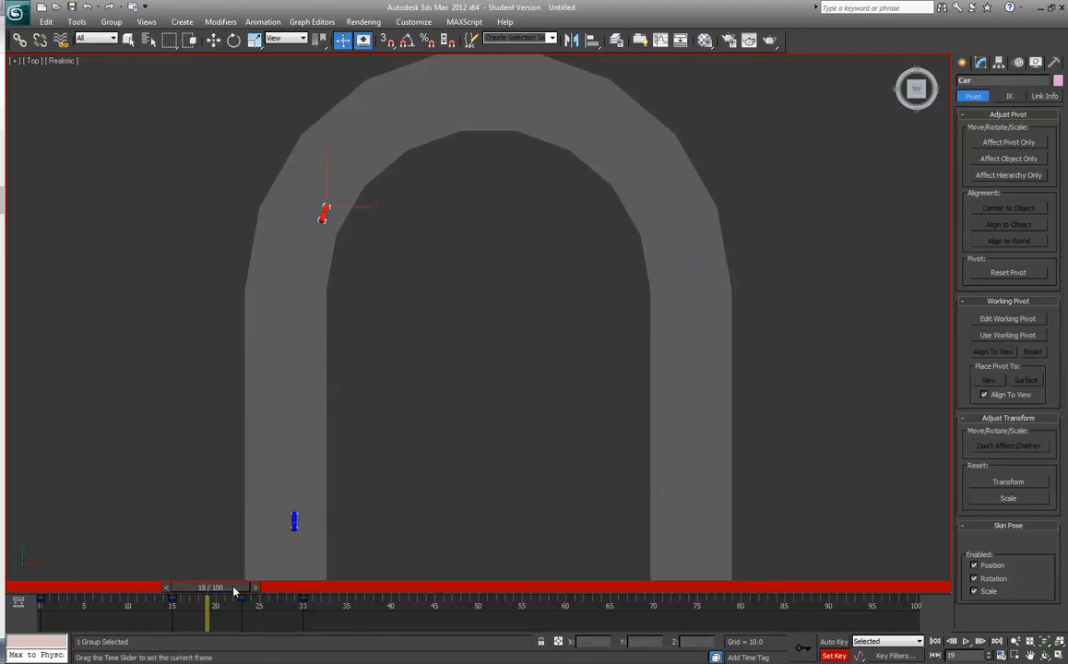
pyautogui.press('w')
pyautogui.moveTo(338, 197); pyautogui.dragTo(320, 187)
pyautogui.hotkey('ctrl', 'z')
pyautogui.click(325, 219)
pyautogui.hotkey('ctrl', 'z')
pyautogui.click(326, 211)
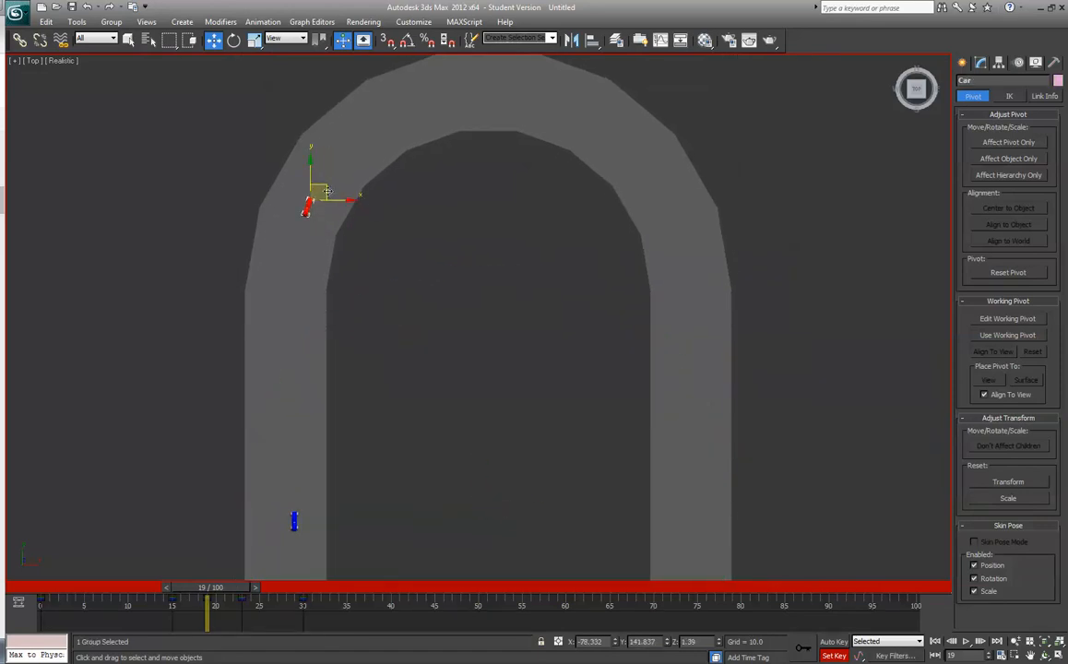
# - Key the red car at frame 27 at about Y 193, and shift its frame 19 key inward to about X -73, Y 139
pyautogui.moveTo(222, 590); pyautogui.dragTo(290, 593)
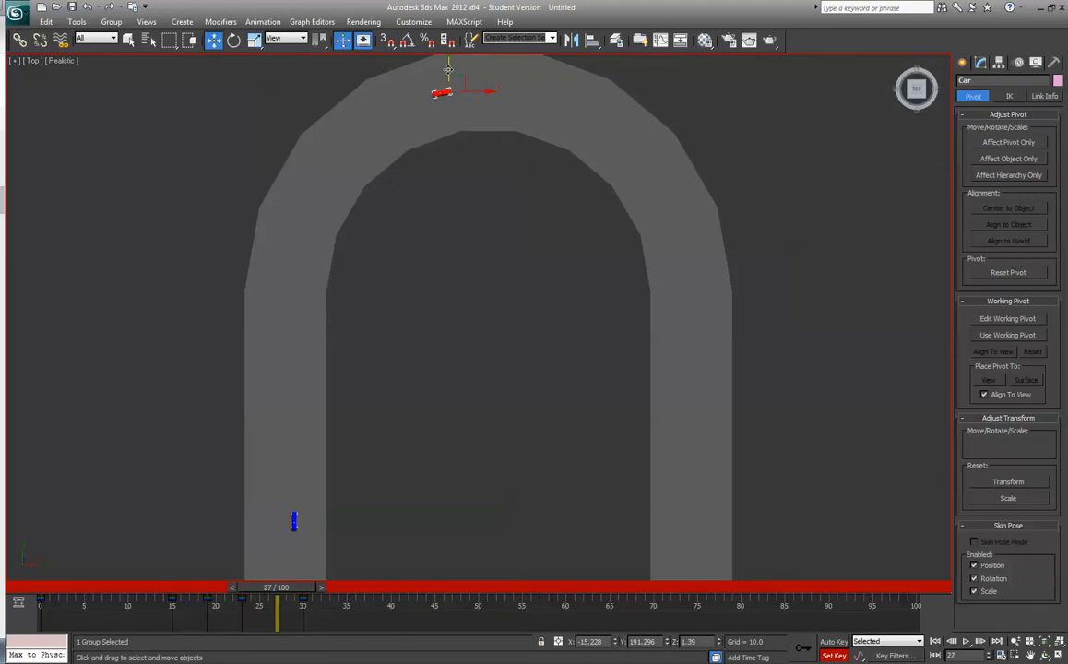
pyautogui.moveTo(448, 69); pyautogui.dragTo(448, 67)
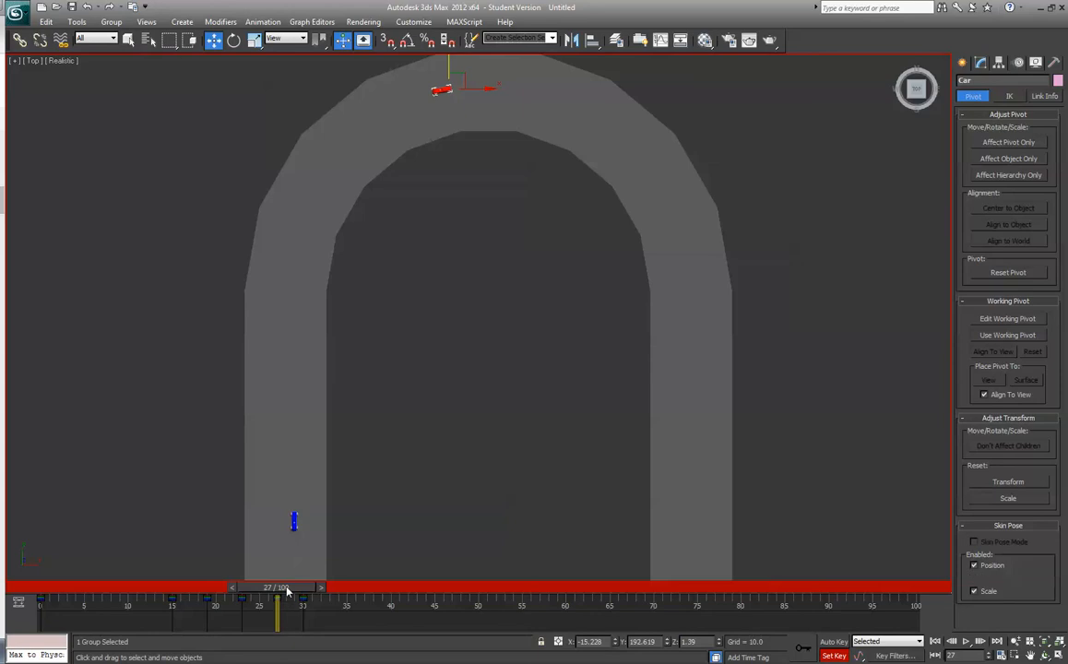
pyautogui.moveTo(286, 591); pyautogui.dragTo(227, 587)
pyautogui.press('w')
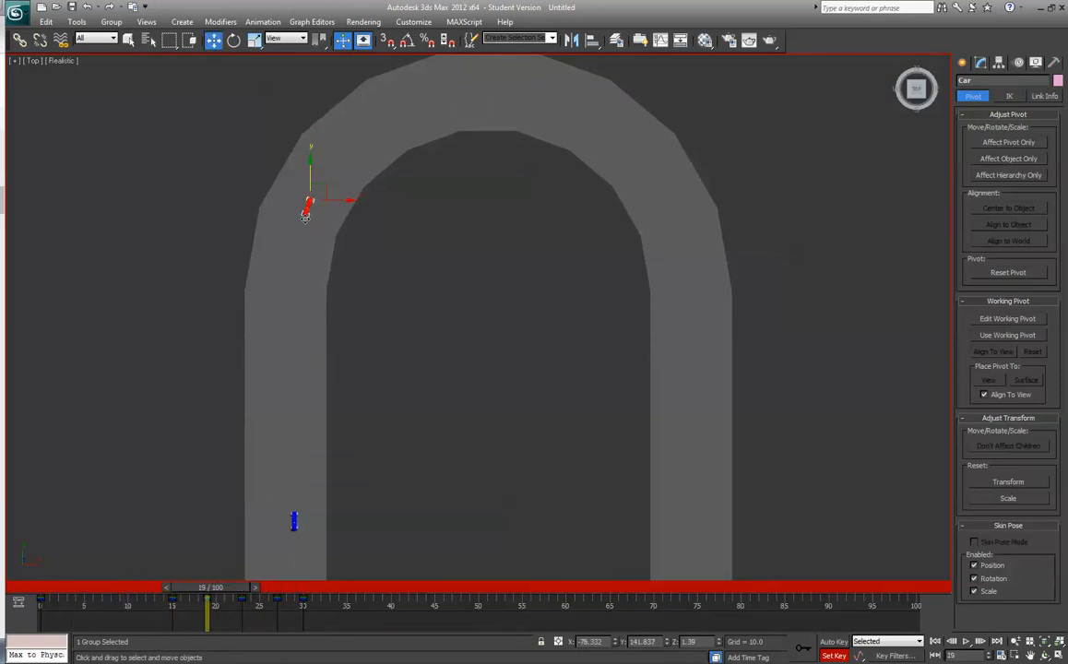
pyautogui.moveTo(335, 199); pyautogui.dragTo(339, 200)
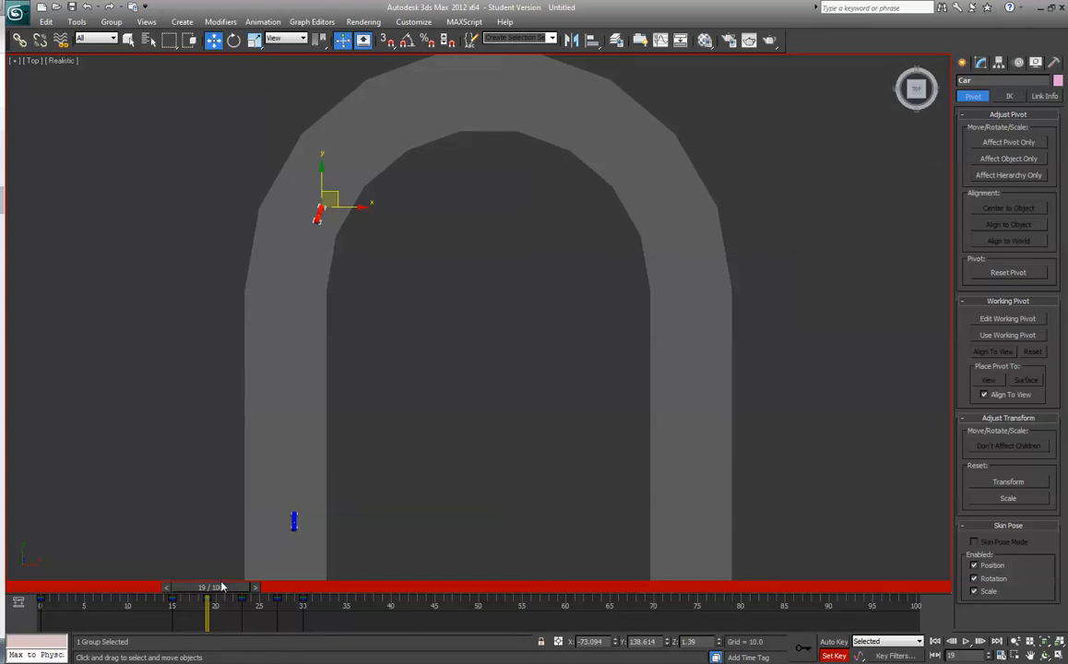
# - At frame 23, shift the red car slightly inward to about X -49, Y 172, and key it
pyautogui.press('q')
pyautogui.moveTo(262, 588)
pyautogui.mouseDown()
pyautogui.moveTo(293, 594)
pyautogui.moveTo(276, 596)
pyautogui.mouseUp()
pyautogui.press('w')
pyautogui.moveTo(380, 120); pyautogui.dragTo(388, 128)
pyautogui.hotkey('ctrl', 'z')
pyautogui.click(368, 132)
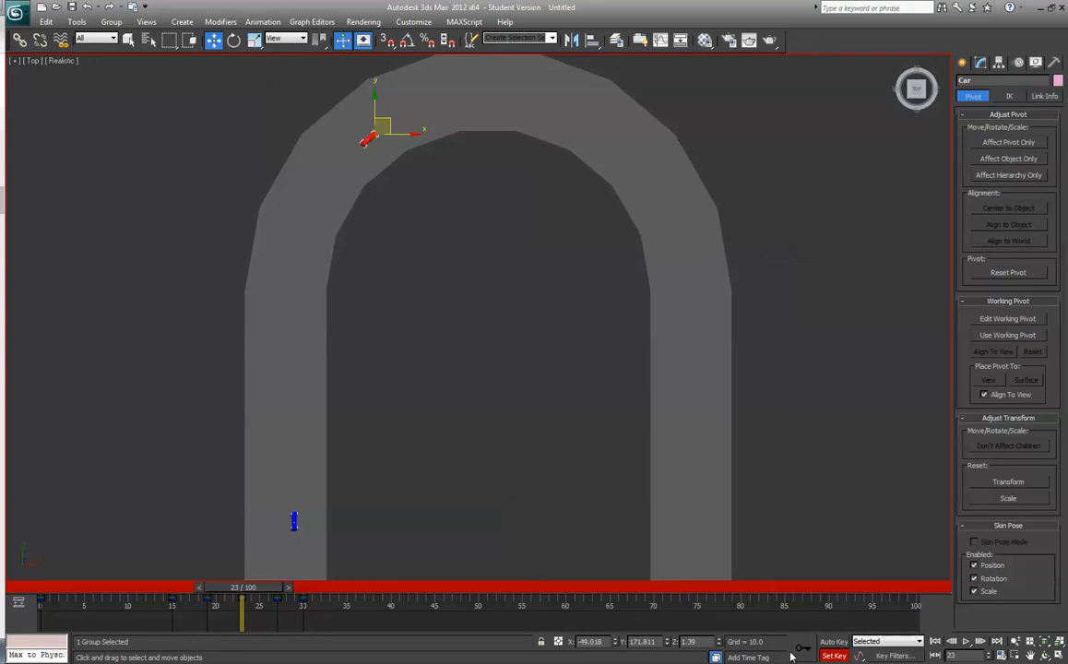
# - At frame 27, try moving the red car down to about Y 182, and turn on Auto Key mode
pyautogui.moveTo(266, 591); pyautogui.dragTo(304, 605)
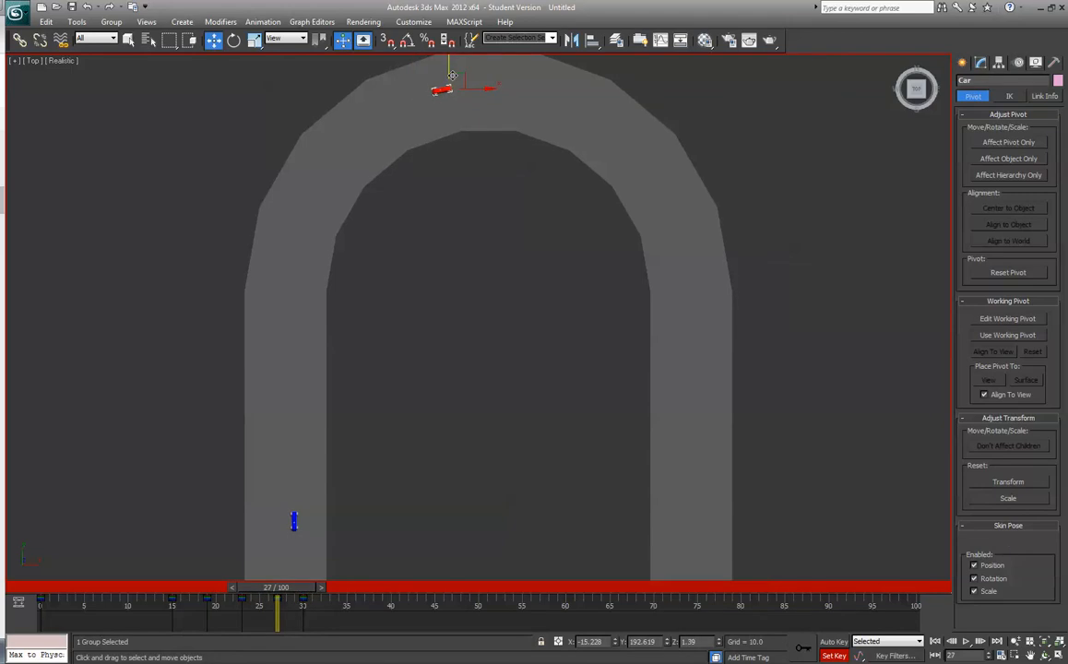
pyautogui.moveTo(452, 75); pyautogui.dragTo(453, 99)
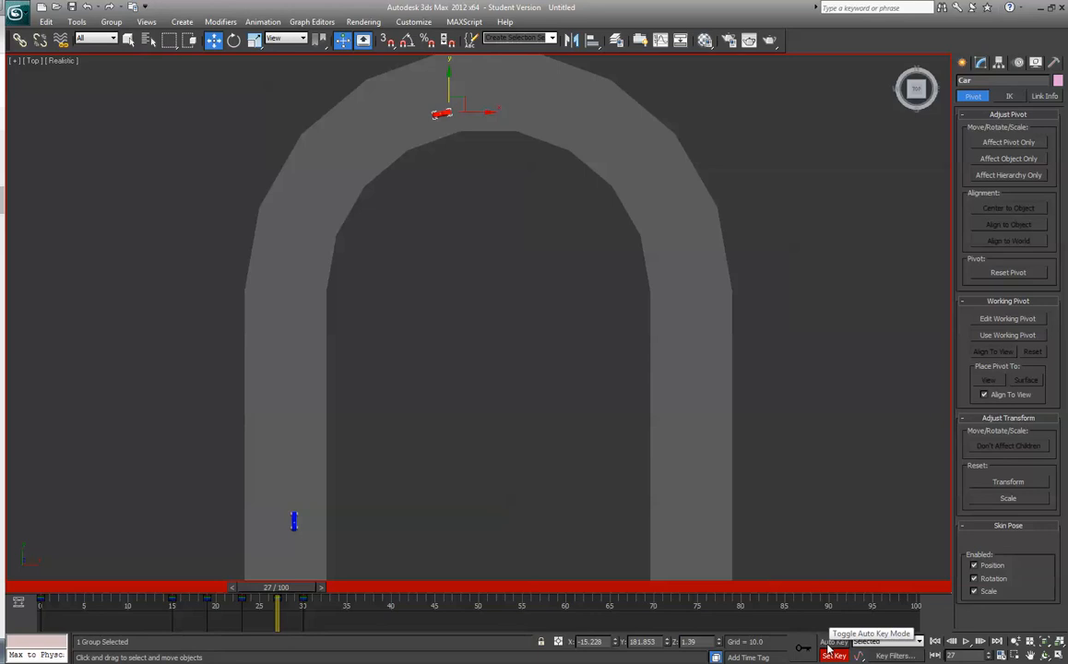
pyautogui.click(827, 644)
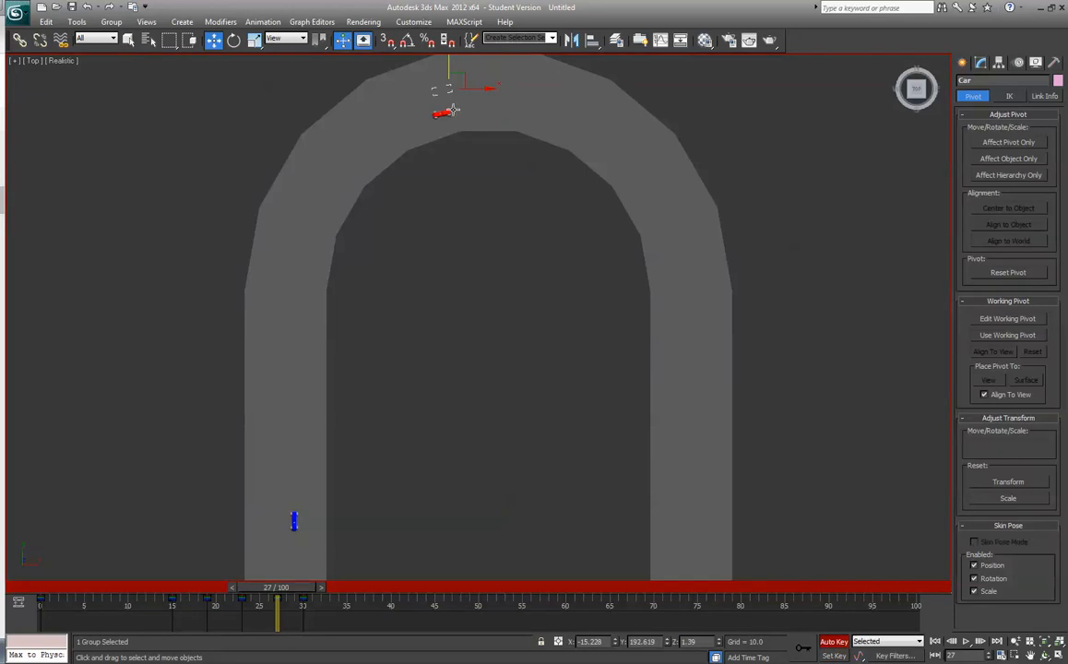
# - Nudge the red car inward at frame 19, and at frame 23 move it to about X -47, Y 169
pyautogui.moveTo(290, 595); pyautogui.dragTo(226, 591)
pyautogui.press('w')
pyautogui.moveTo(335, 199); pyautogui.dragTo(338, 198)
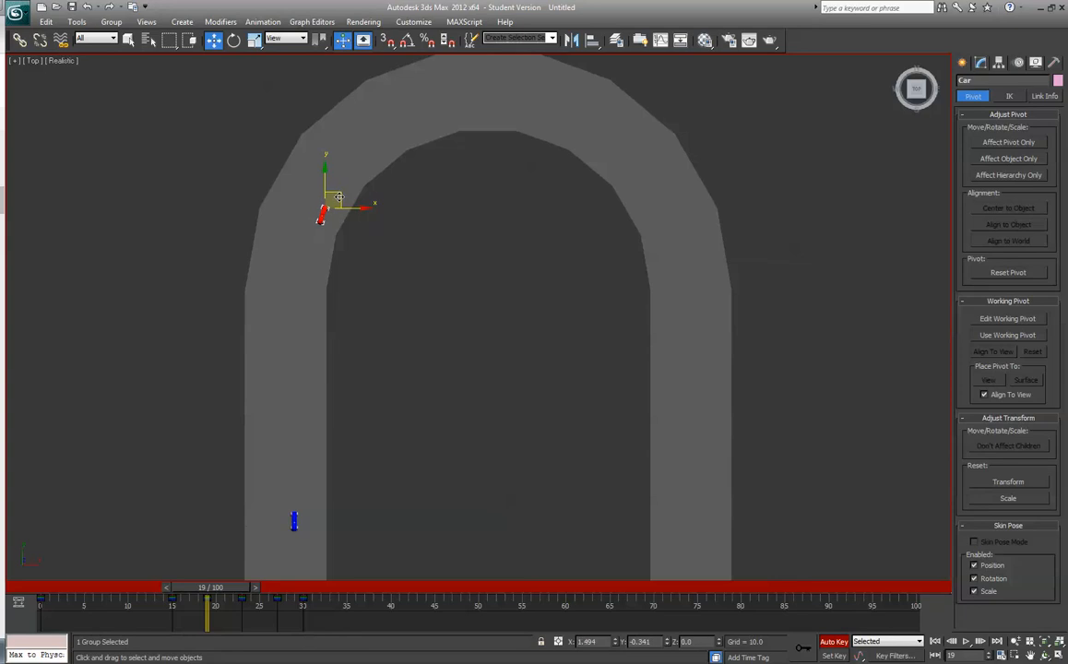
pyautogui.moveTo(210, 591); pyautogui.dragTo(242, 590)
pyautogui.moveTo(387, 126); pyautogui.dragTo(391, 131)
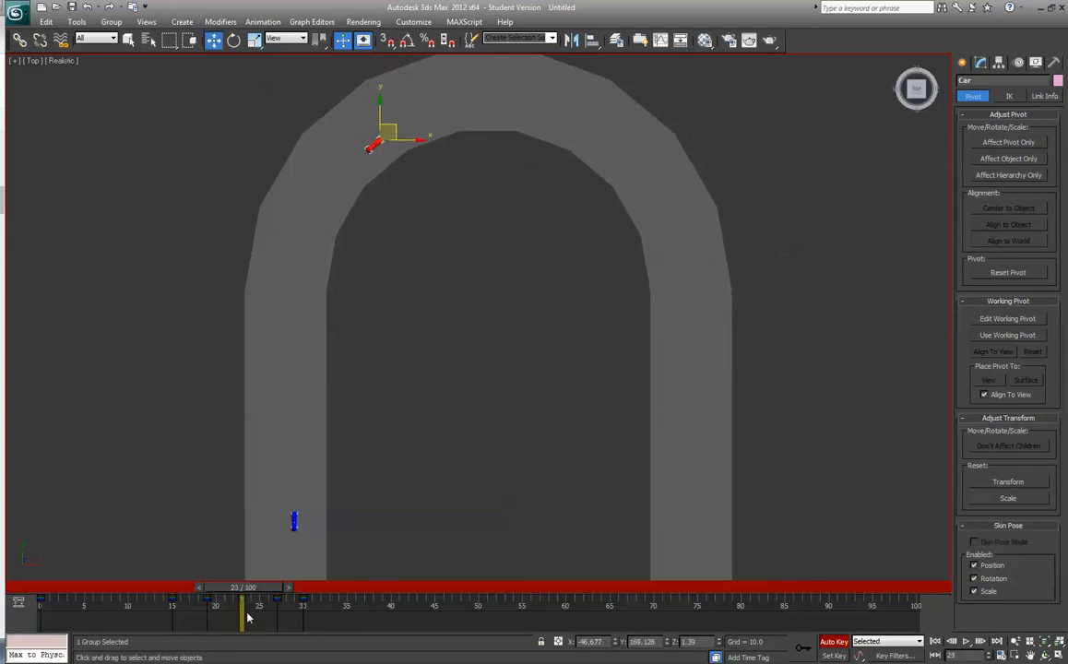
# - Move the red car inward to about X -13, Y 184 at frame 27, and down to about Y 184 at frame 30
pyautogui.moveTo(242, 588); pyautogui.dragTo(275, 588)
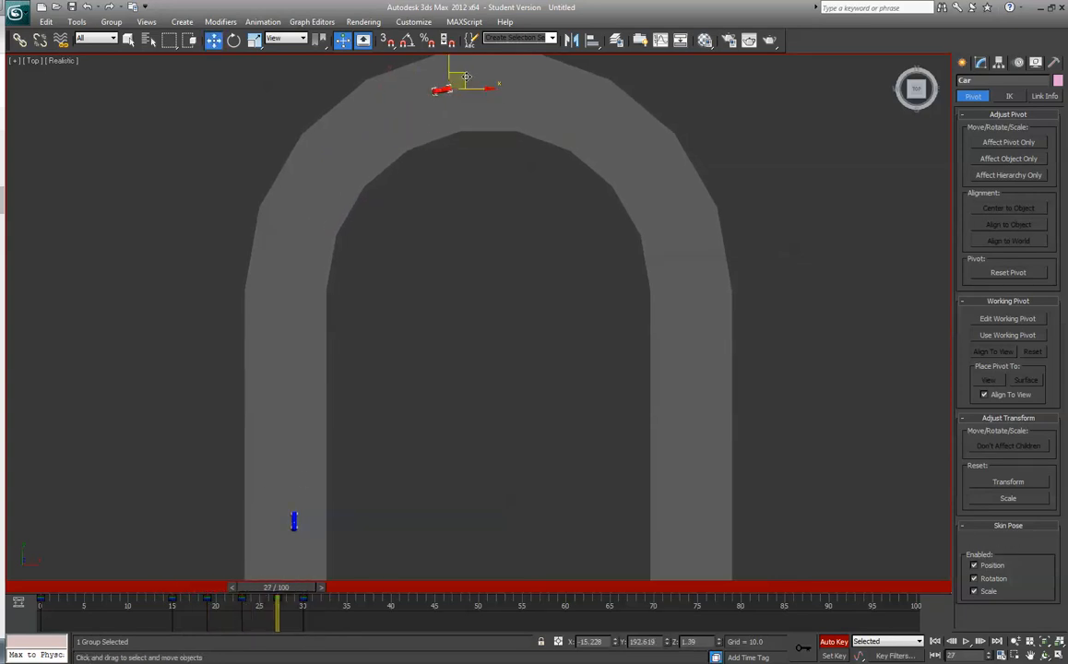
pyautogui.moveTo(467, 77); pyautogui.dragTo(470, 98)
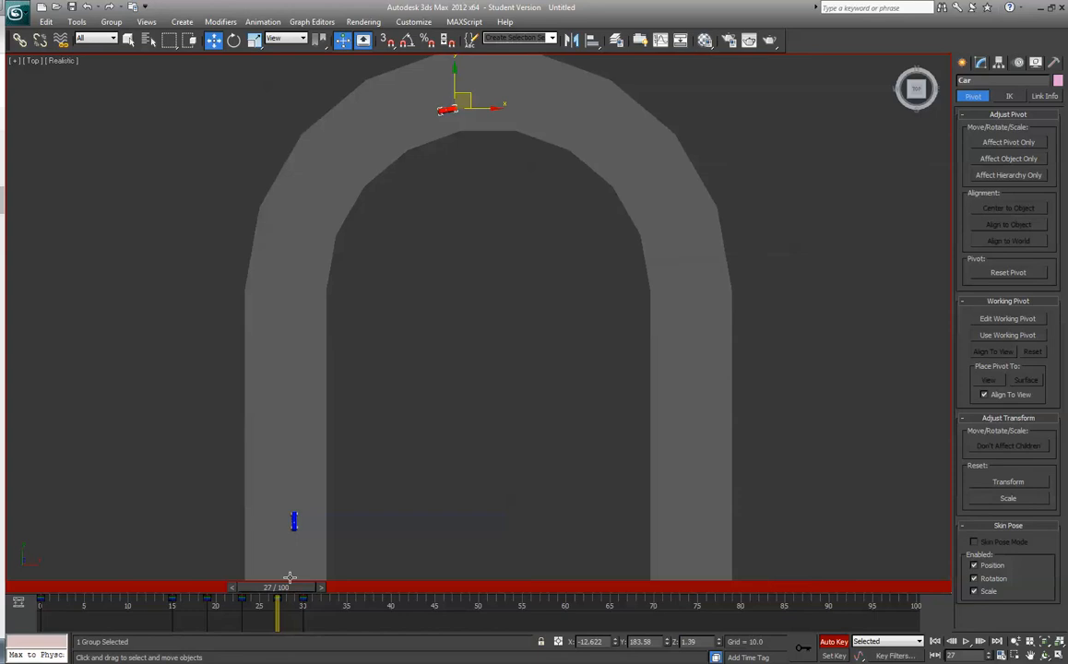
pyautogui.moveTo(297, 588); pyautogui.dragTo(327, 591)
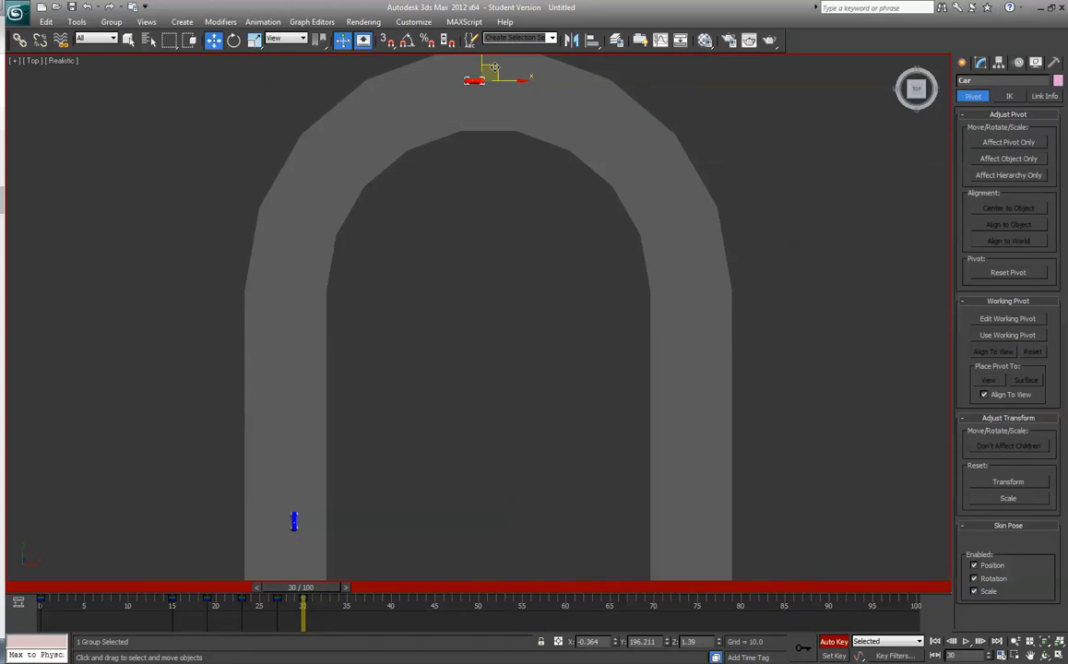
pyautogui.moveTo(495, 68); pyautogui.dragTo(430, 99)
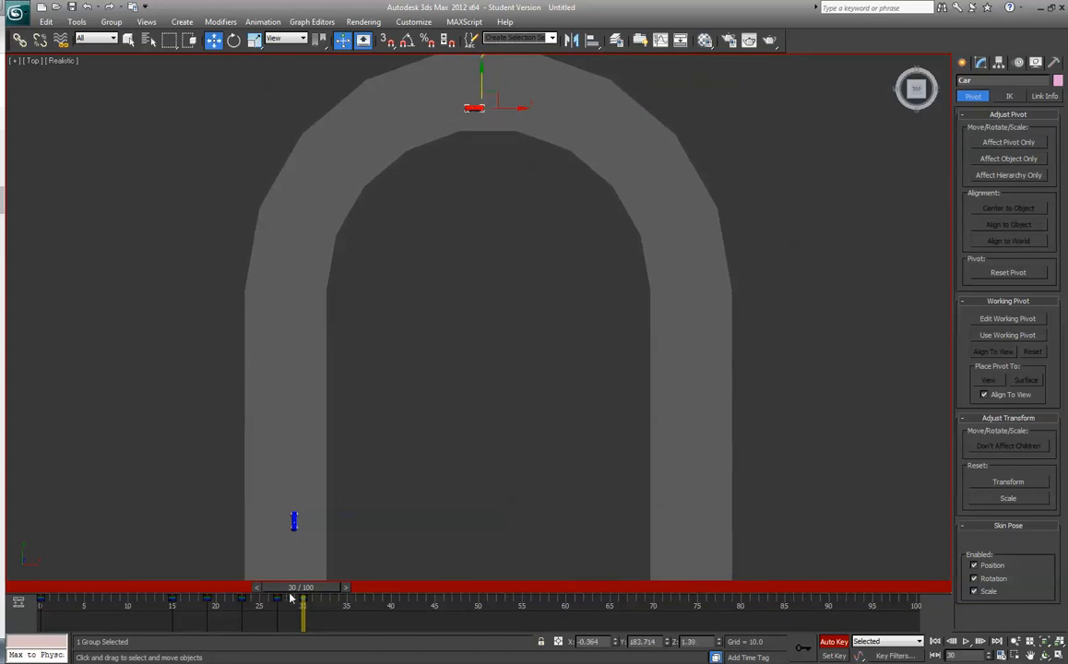
# - Go back to frame 16 and shift the red car's last key from frame 30 to frame 31
pyautogui.moveTo(292, 597); pyautogui.dragTo(182, 600)
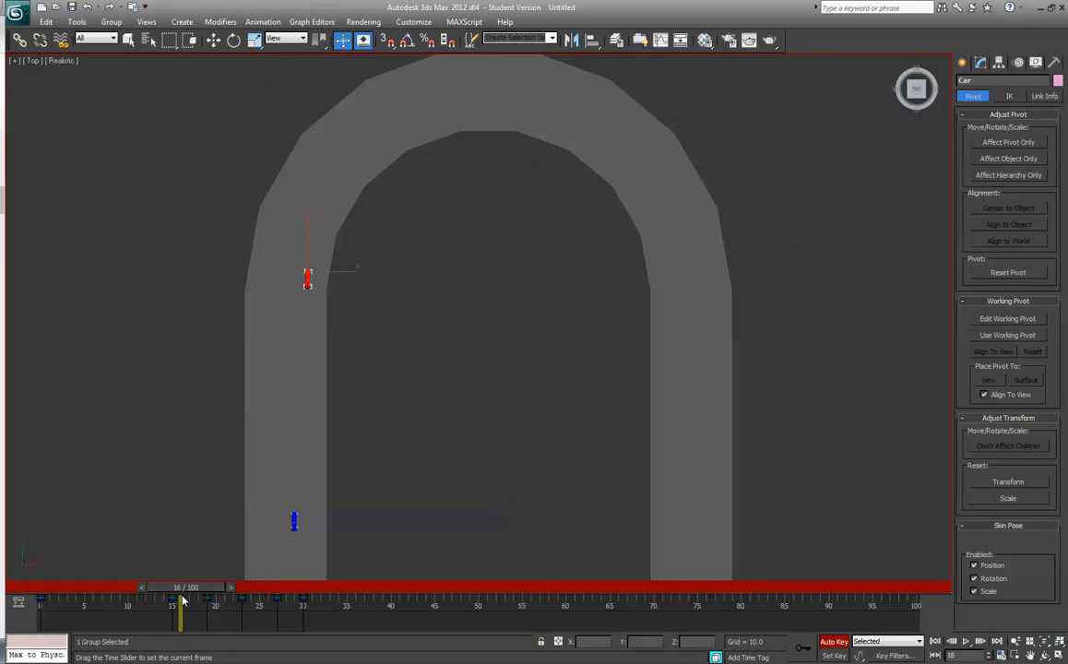
pyautogui.press('w')
pyautogui.moveTo(308, 601); pyautogui.dragTo(314, 600)
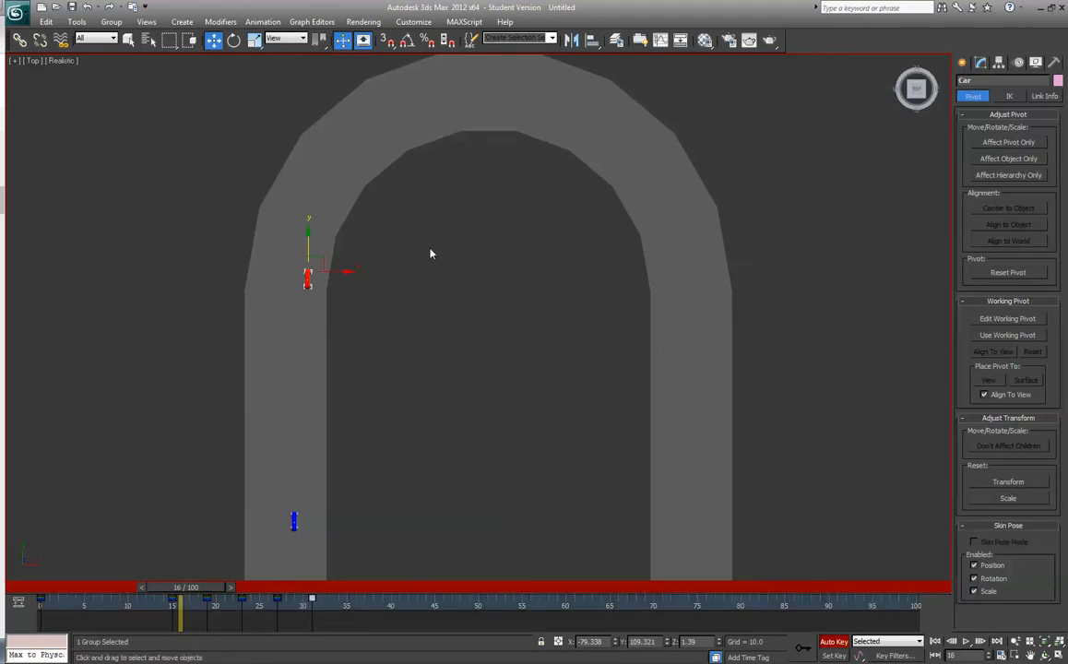
# - Turn off Auto Key and play the red car's animation around the curve in the maximized Perspective view
pyautogui.hotkey('alt', 'w')
pyautogui.click(724, 470)
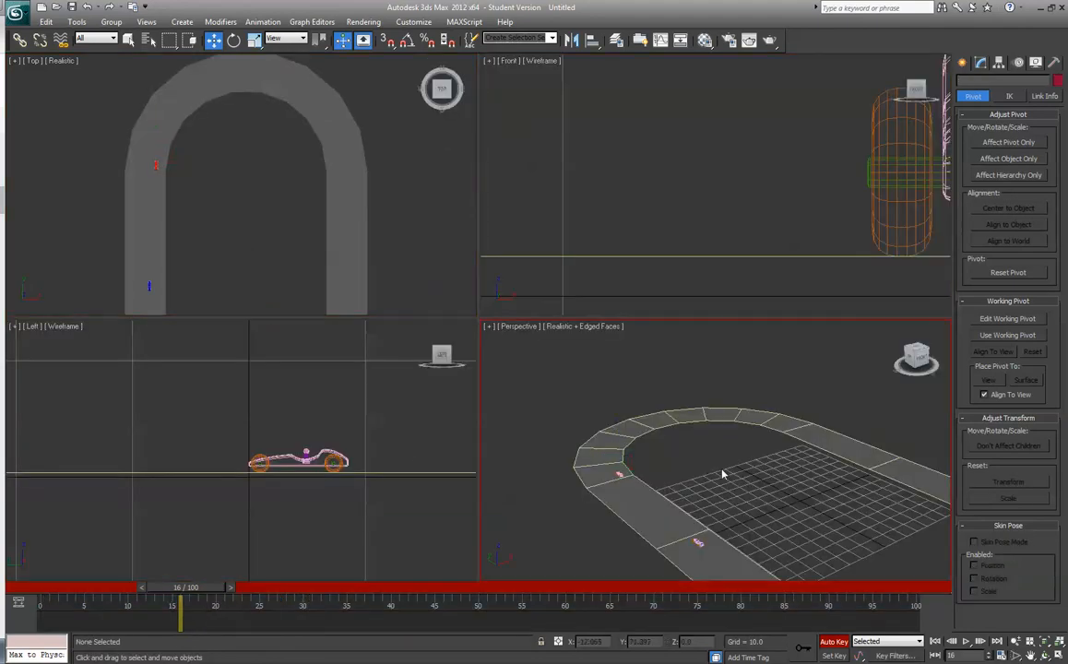
pyautogui.moveTo(913, 362); pyautogui.dragTo(899, 326)
pyautogui.scroll(3, 780, 453)
pyautogui.hotkey('alt', 'w')
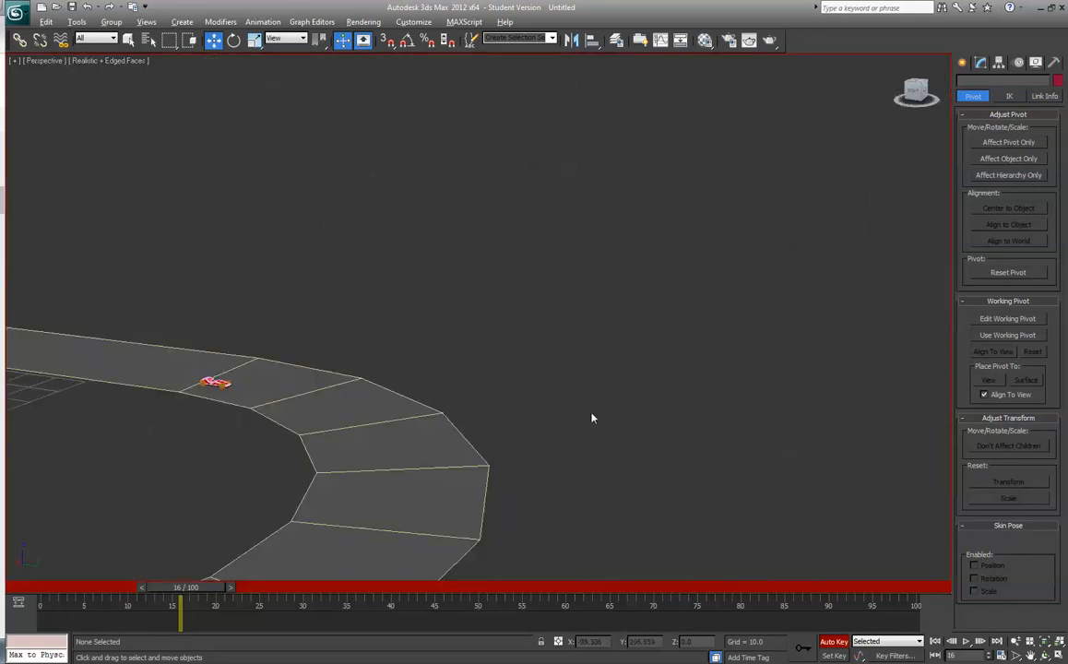
pyautogui.moveTo(593, 419); pyautogui.dragTo(759, 214, button='middle')
pyautogui.scroll(2, 706, 281)
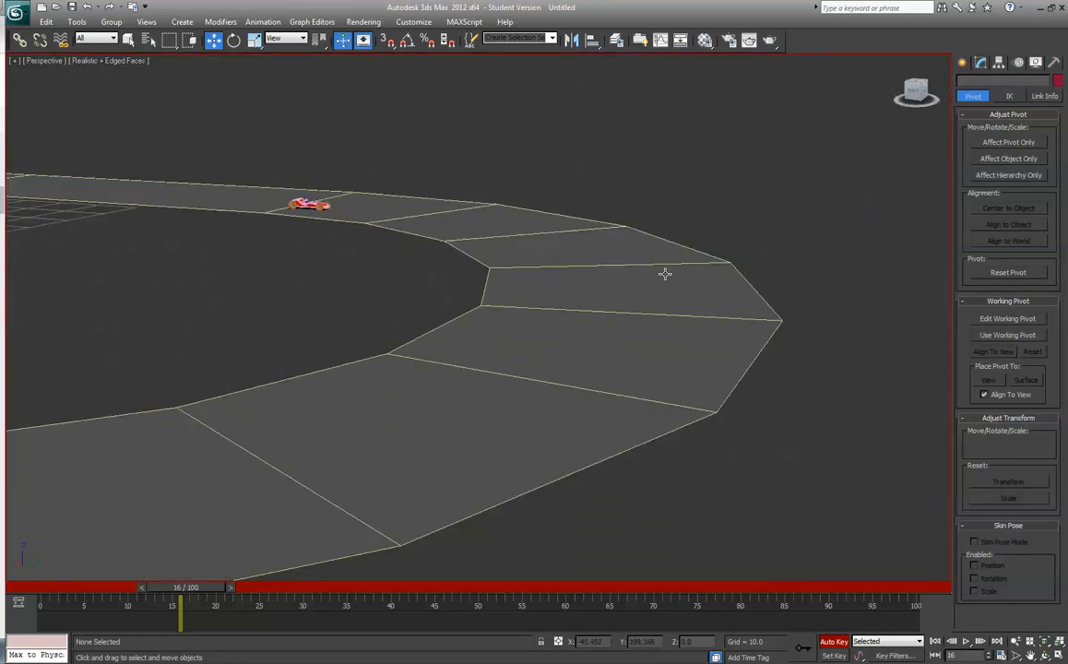
pyautogui.moveTo(665, 274); pyautogui.dragTo(686, 334, button='middle')
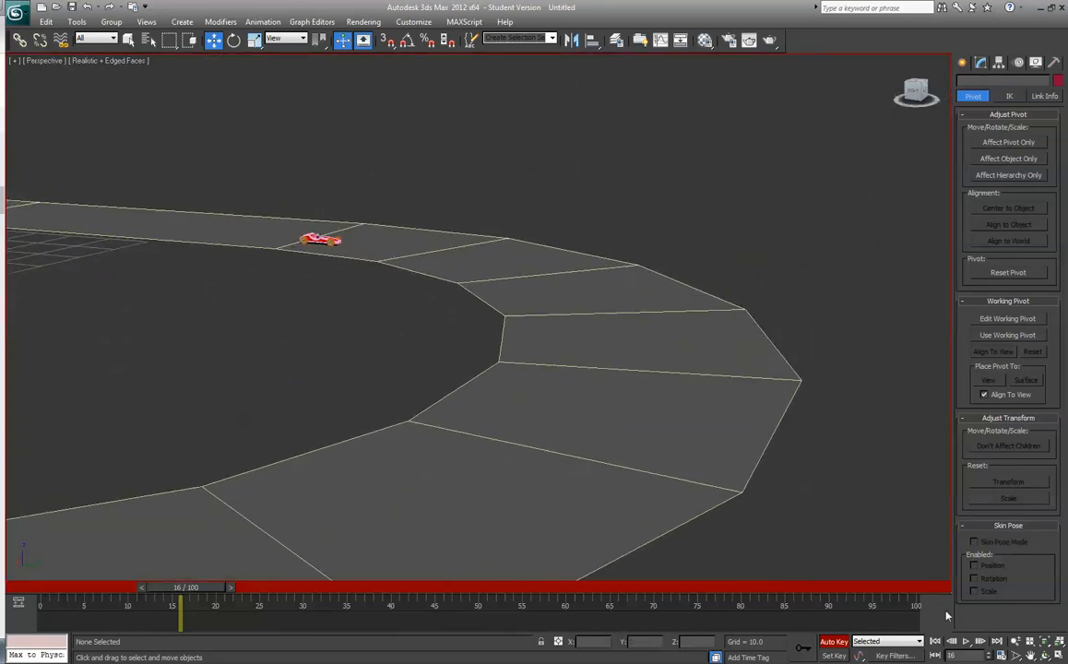
pyautogui.press('n')
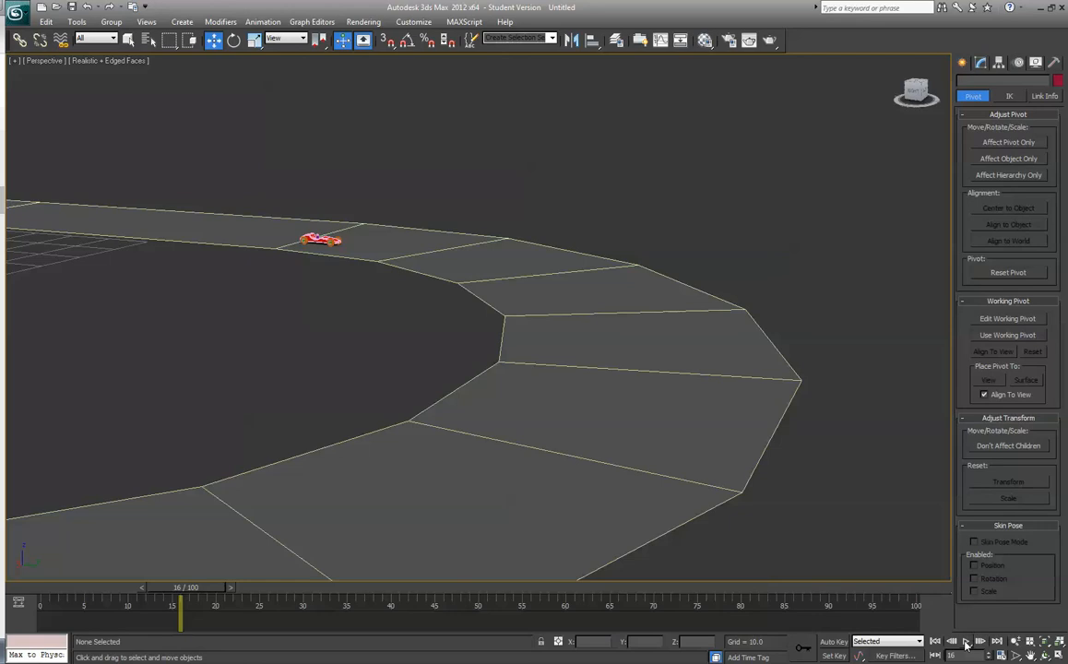
pyautogui.click(965, 643)
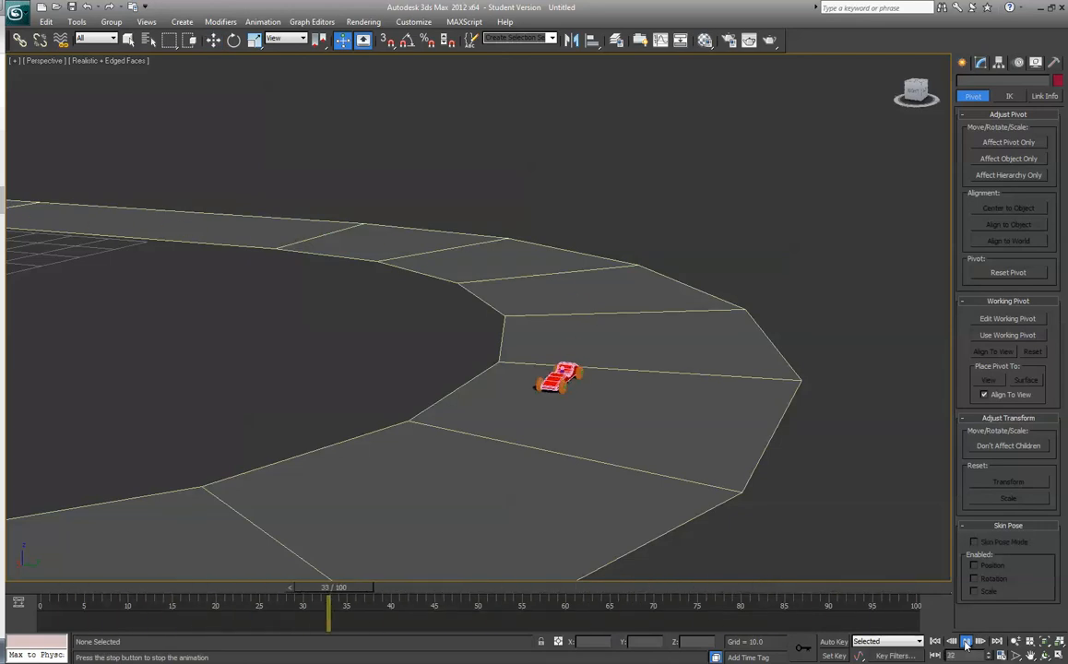
pyautogui.click(966, 643)
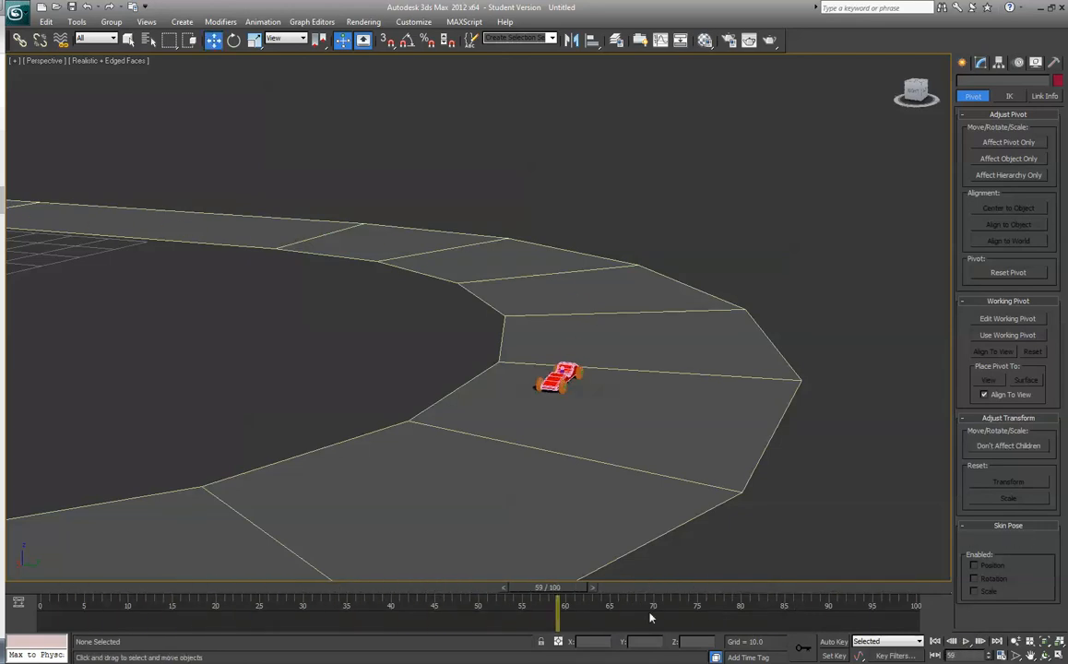
# - Set the animation's end time to frame 45 and play the shortened animation
pyautogui.click(1001, 655)
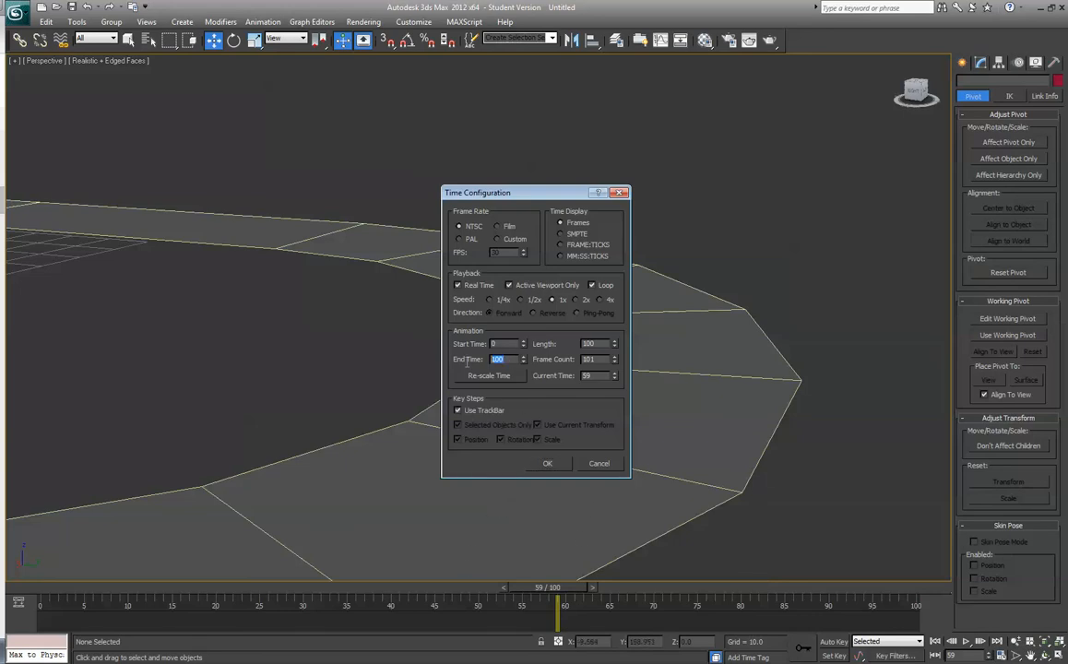
pyautogui.write('45')
pyautogui.click(547, 463)
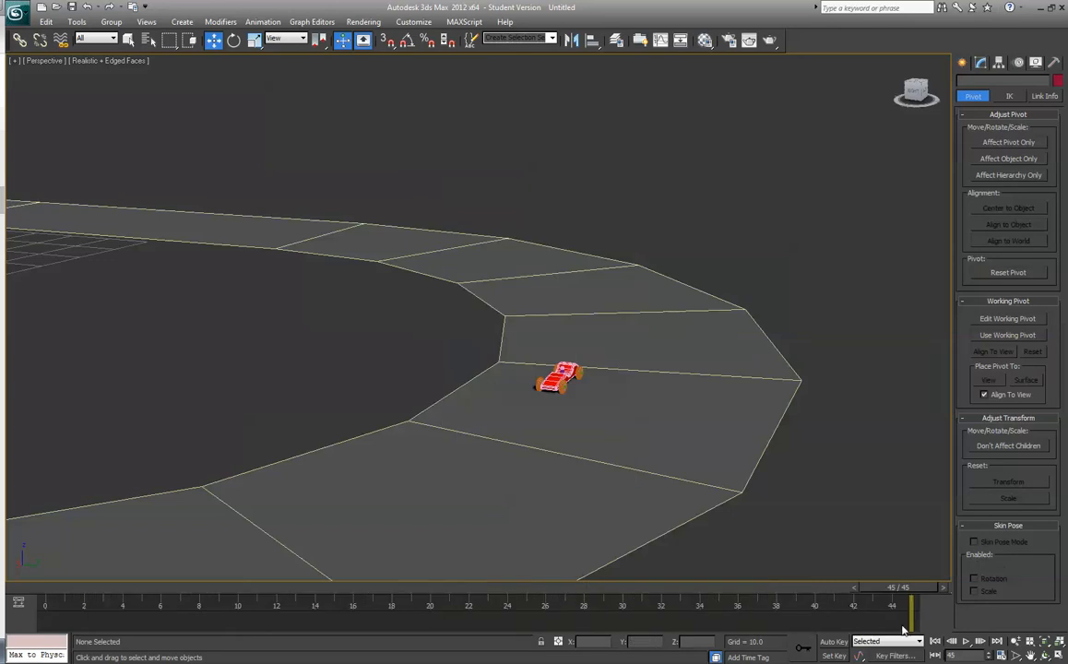
pyautogui.click(966, 642)
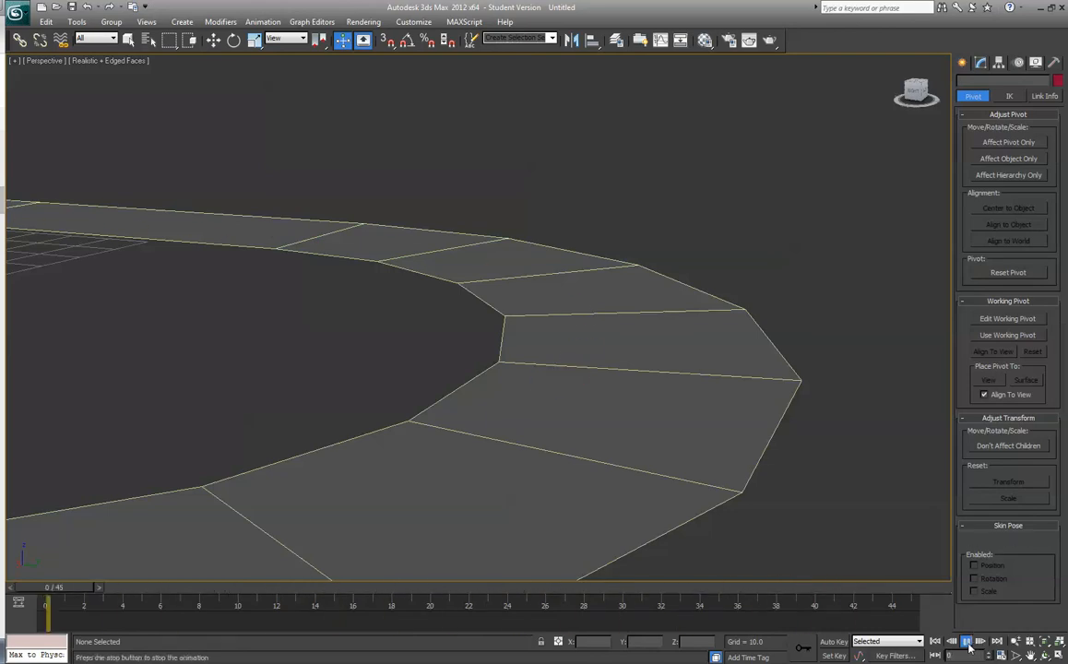
pyautogui.click(967, 643)
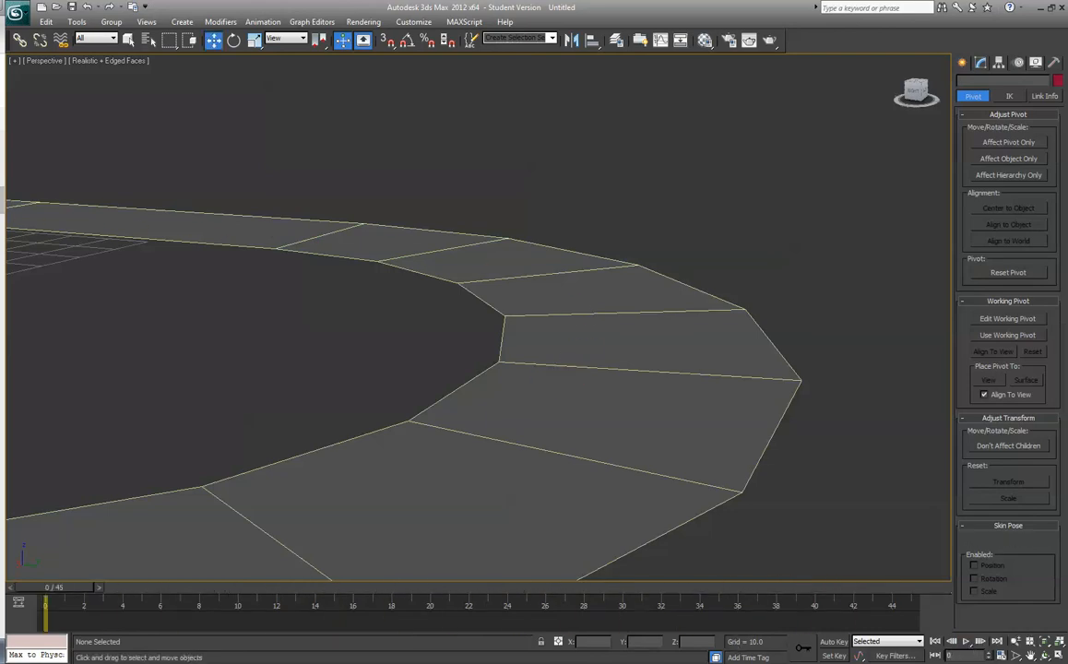